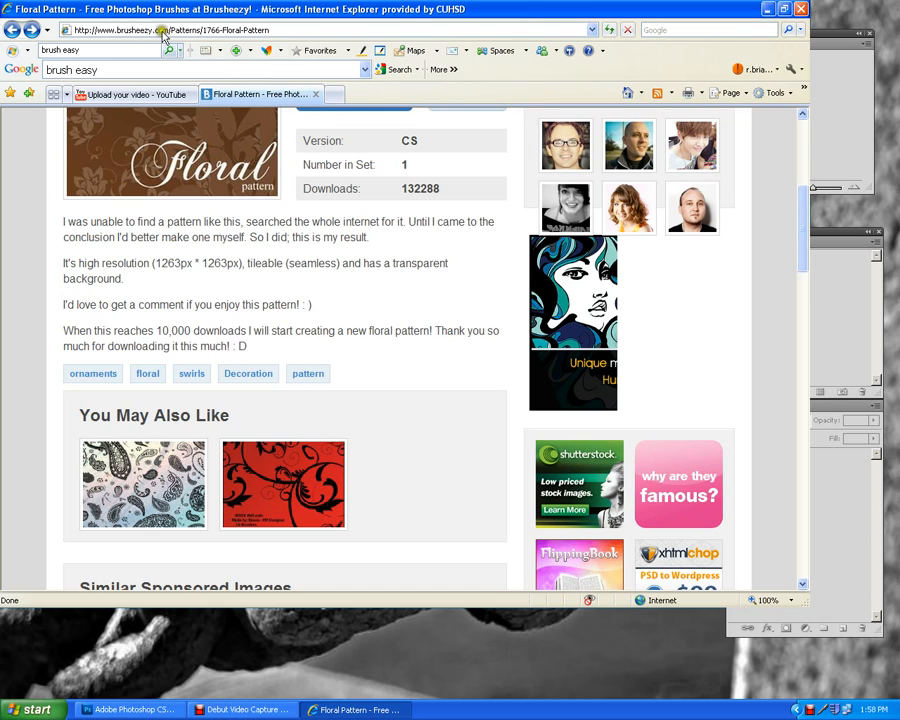
Open the Paisley Brush page from the related suggestions below the Floral Pattern and dismiss the browser error message
{"action": "mouse_move", "coordinate": [802, 251]}
{"action": "left_mouse_down"}
{"action": "mouse_move", "coordinate": [801, 157]}
{"action": "mouse_move", "coordinate": [797, 237]}
{"action": "left_mouse_up"}
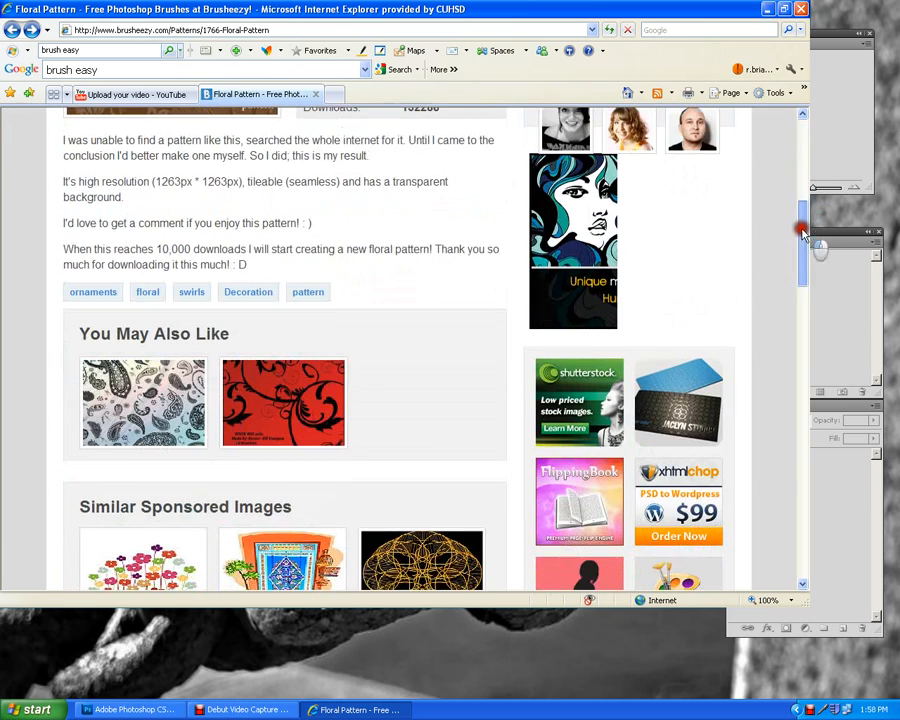
{"action": "left_click", "coordinate": [168, 400]}
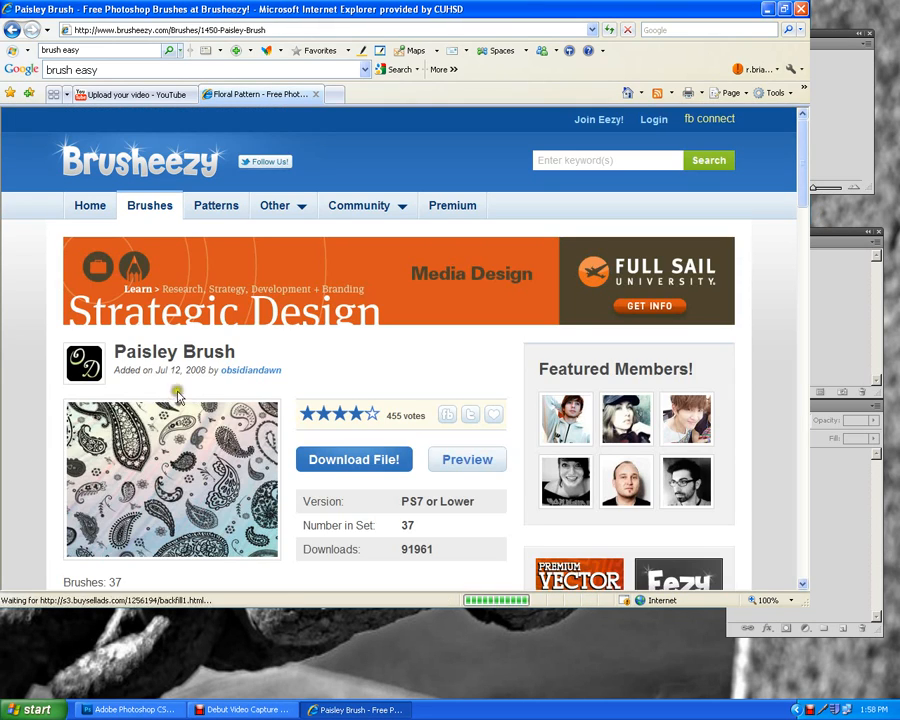
{"action": "scroll", "coordinate": [358, 430], "scroll_direction": "down", "scroll_amount": 1}
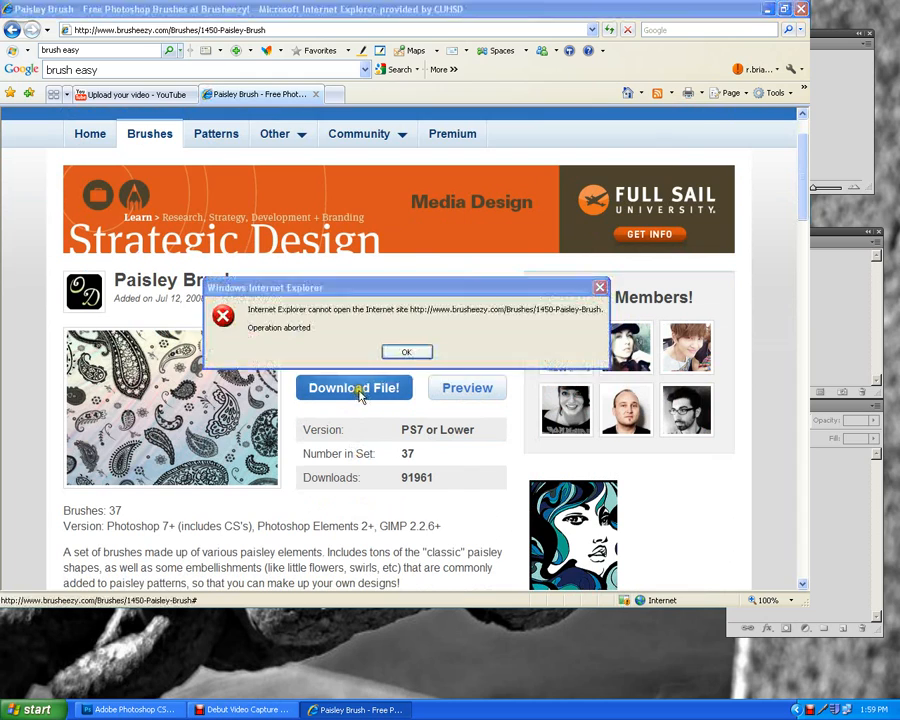
{"action": "left_click", "coordinate": [406, 352]}
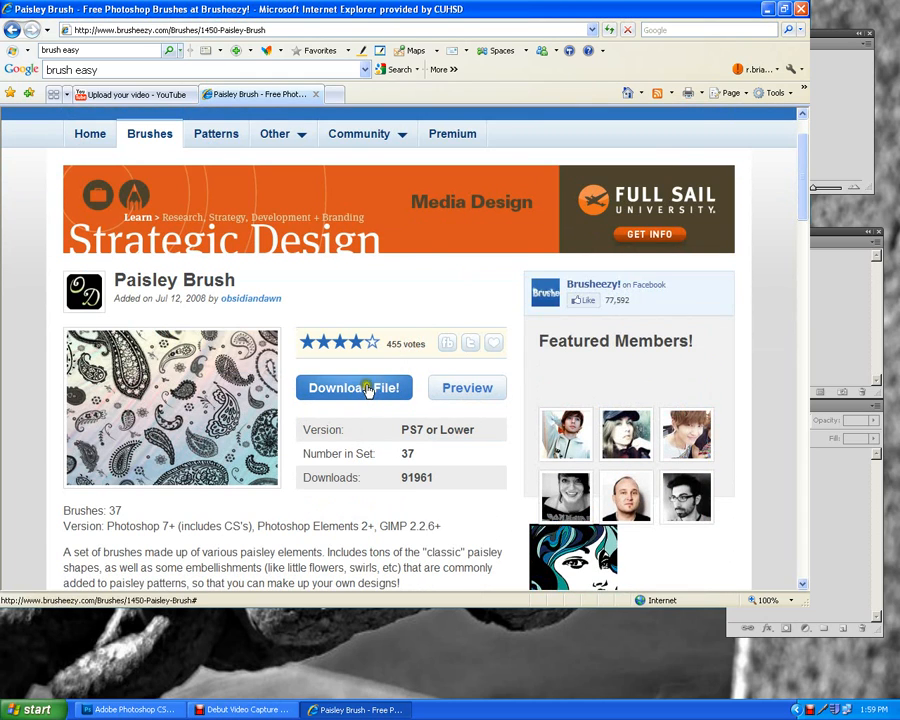
{"action": "left_click", "coordinate": [367, 390]}
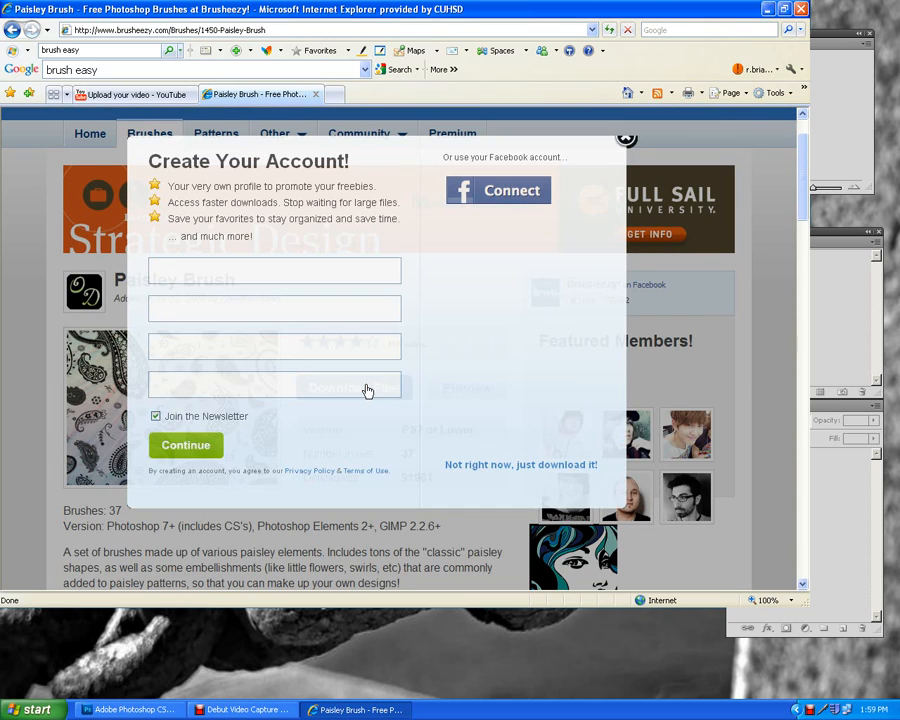
{"action": "left_click", "coordinate": [624, 136]}
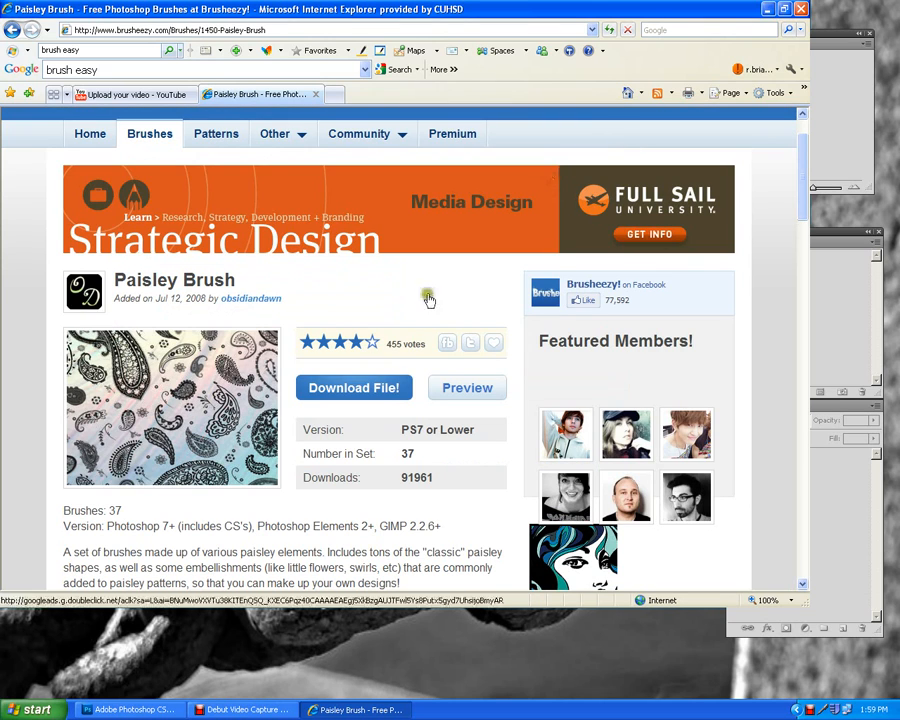
{"action": "left_click", "coordinate": [360, 389]}
{"action": "scroll", "coordinate": [425, 318], "scroll_direction": "down", "scroll_amount": 1}
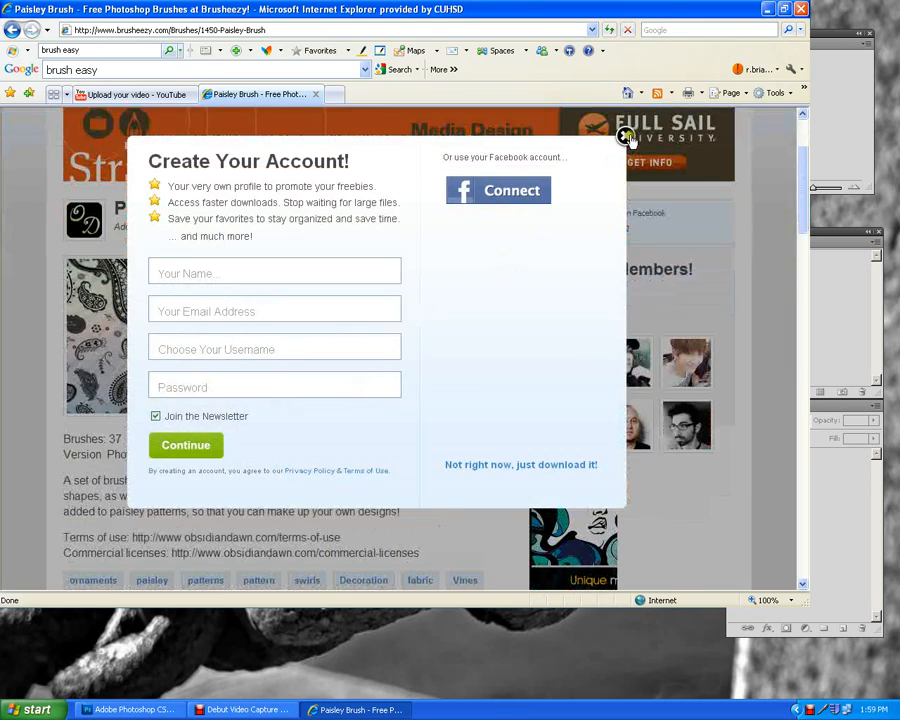
{"action": "left_click", "coordinate": [626, 136]}
Open the Swirls and Flourishes brush page from the Paisley Brush page's related suggestions
{"action": "scroll", "coordinate": [440, 408], "scroll_direction": "down", "scroll_amount": 3}
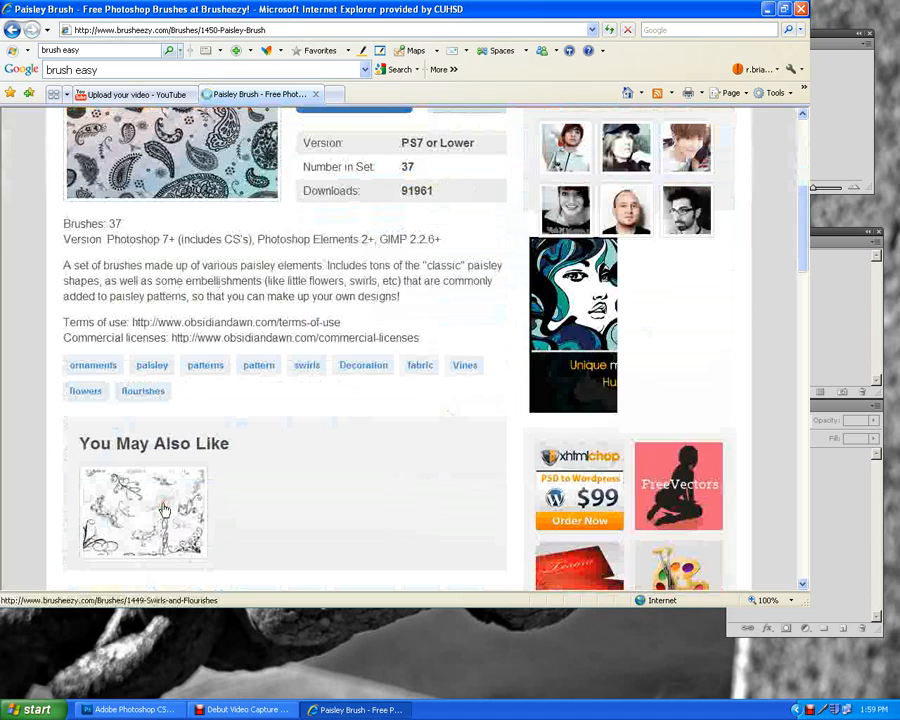
{"action": "left_click", "coordinate": [165, 510]}
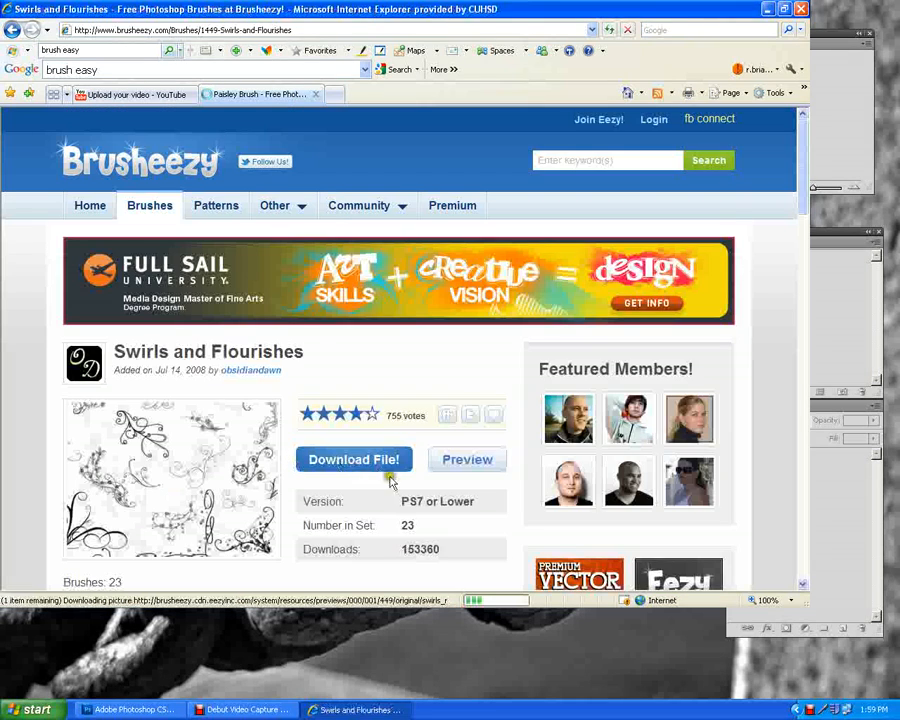
{"action": "scroll", "coordinate": [395, 485], "scroll_direction": "down", "scroll_amount": 1}
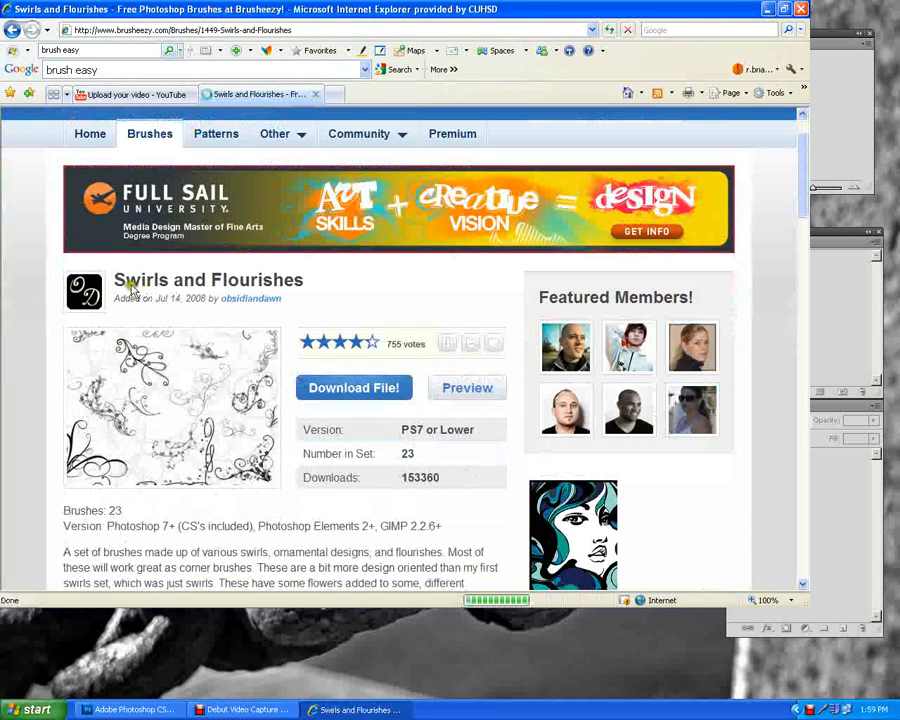
Start downloading the Swirls and Flourishes brush set without creating an account, choosing to save the file
{"action": "left_click", "coordinate": [356, 389]}
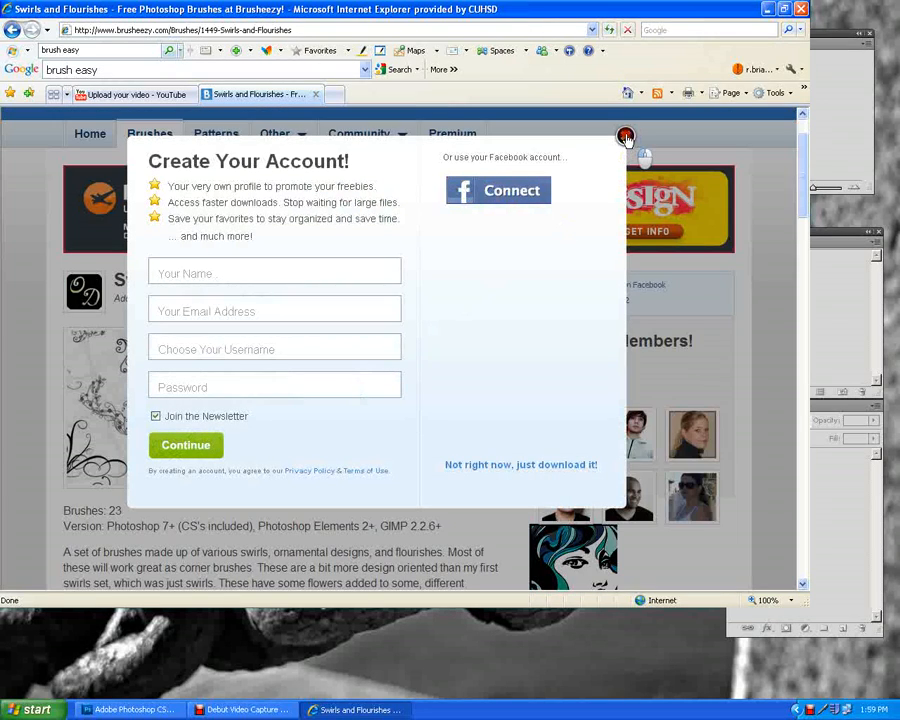
{"action": "left_click", "coordinate": [526, 464]}
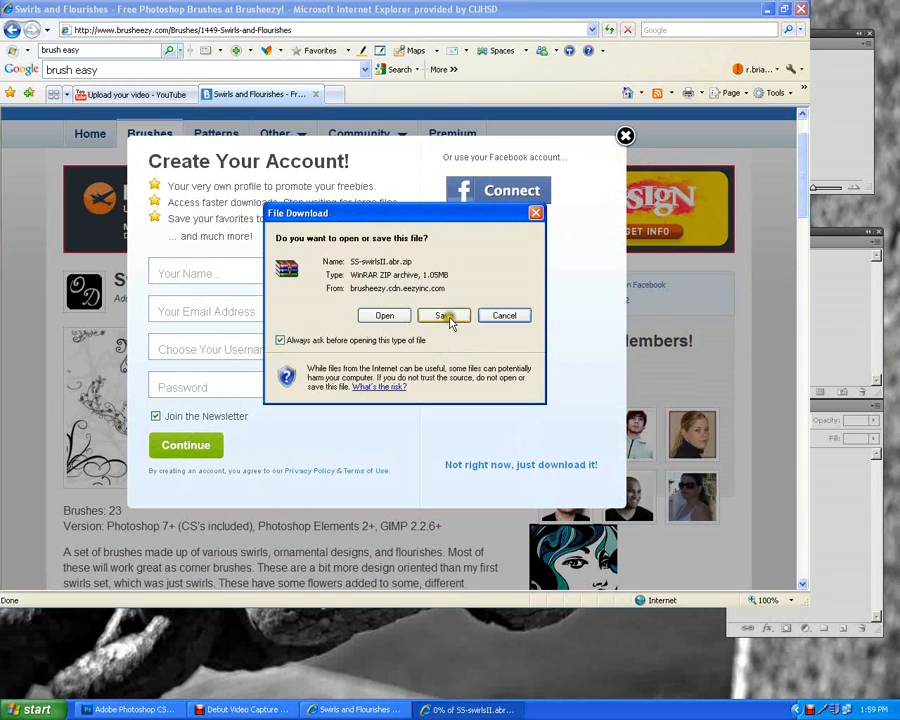
{"action": "left_click", "coordinate": [446, 316]}
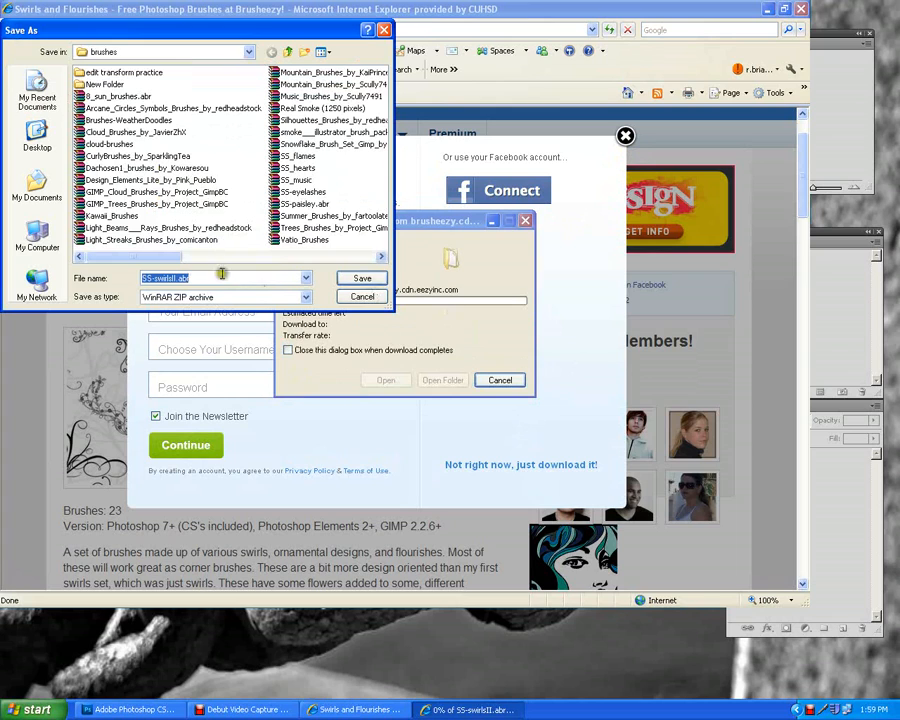
Browse up to the Digital_Photo (P:) drive and back into the brushes folder inside photo demo examples
{"action": "left_click", "coordinate": [288, 54]}
{"action": "left_click", "coordinate": [287, 54]}
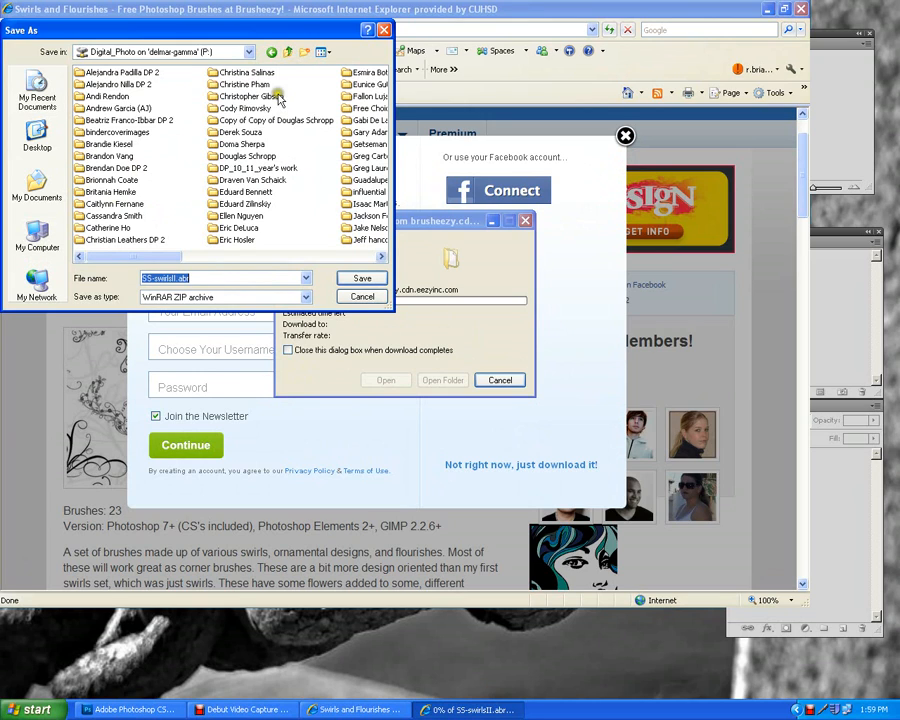
{"action": "left_click", "coordinate": [287, 53]}
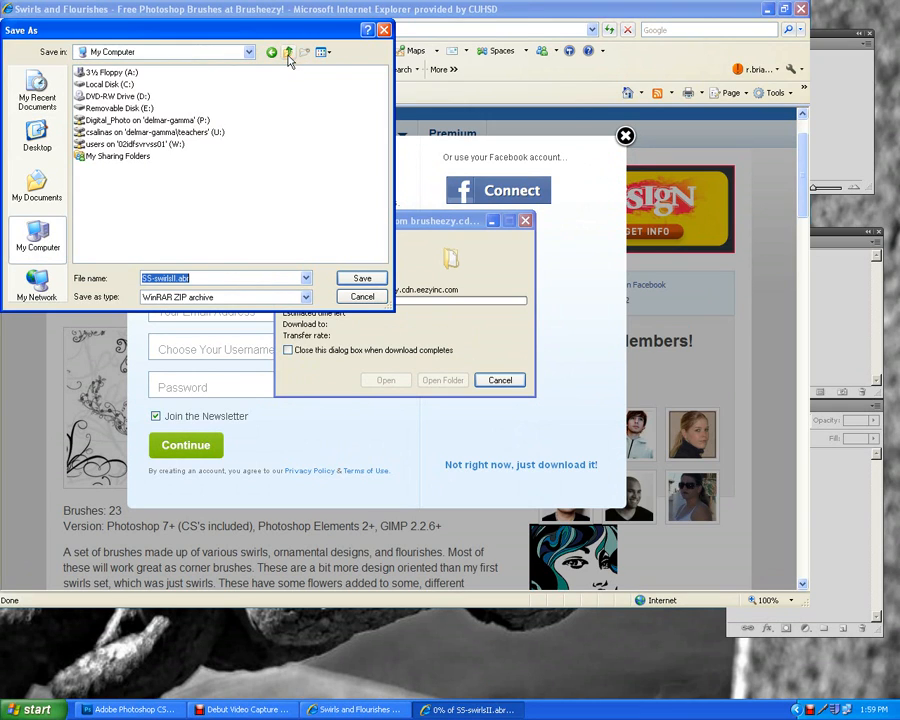
{"action": "double_click", "coordinate": [172, 120]}
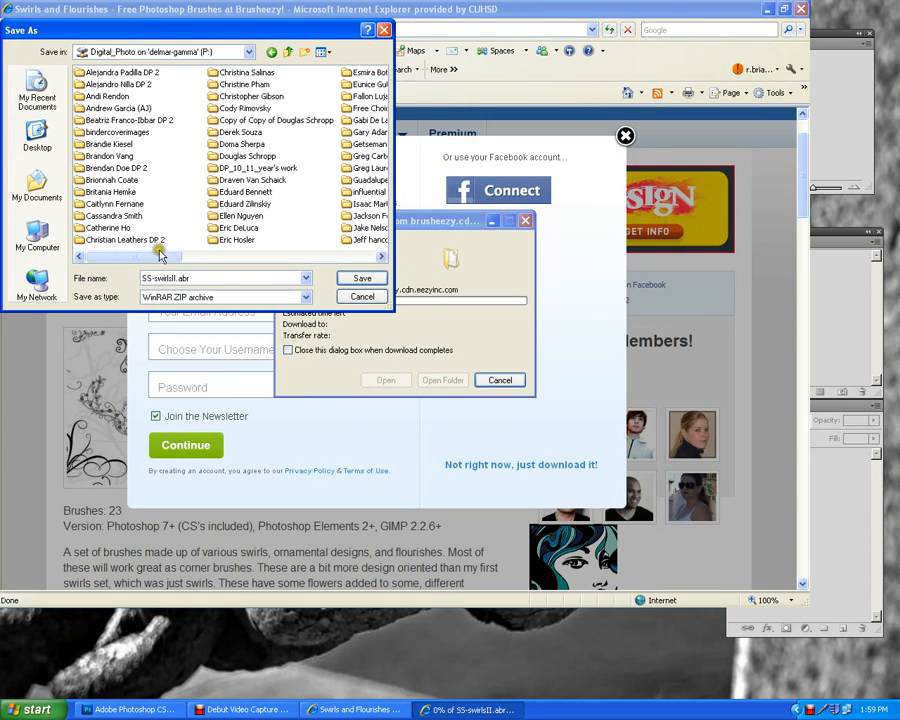
{"action": "left_click_drag", "start_coordinate": [160, 255], "coordinate": [301, 253]}
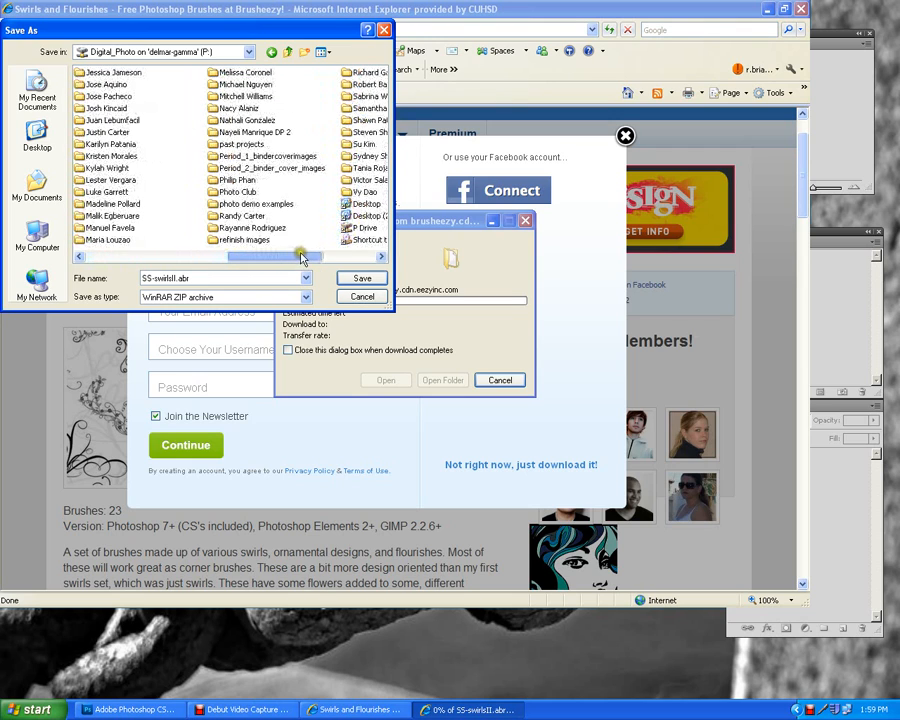
{"action": "double_click", "coordinate": [273, 206]}
{"action": "double_click", "coordinate": [98, 96]}
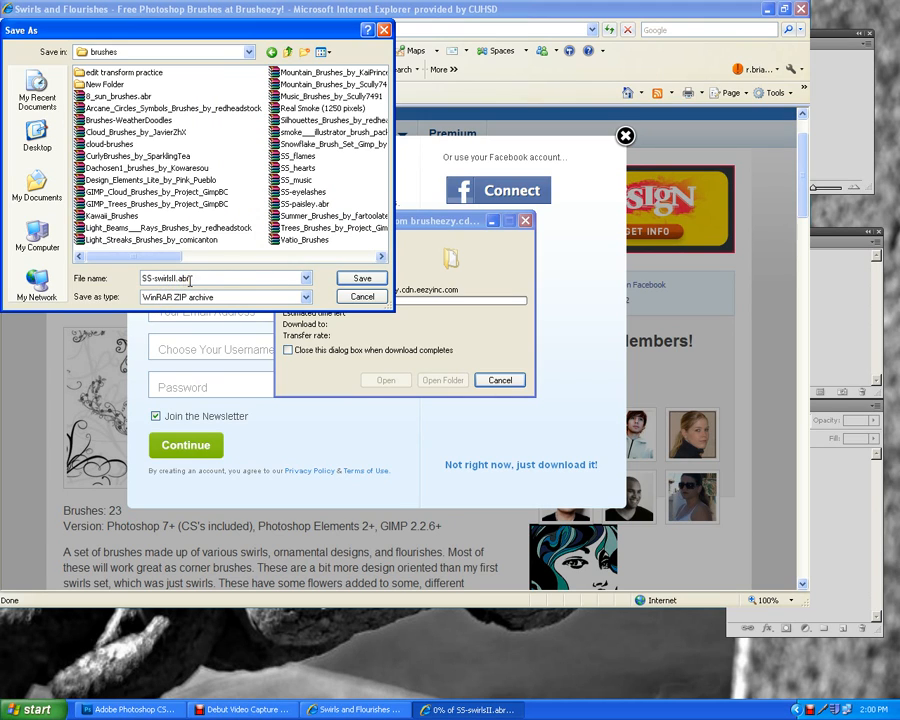
Save the archive as SS-swirlsII.abr in the brushes folder, and close the download dialogs and the browser
{"action": "left_click", "coordinate": [361, 278]}
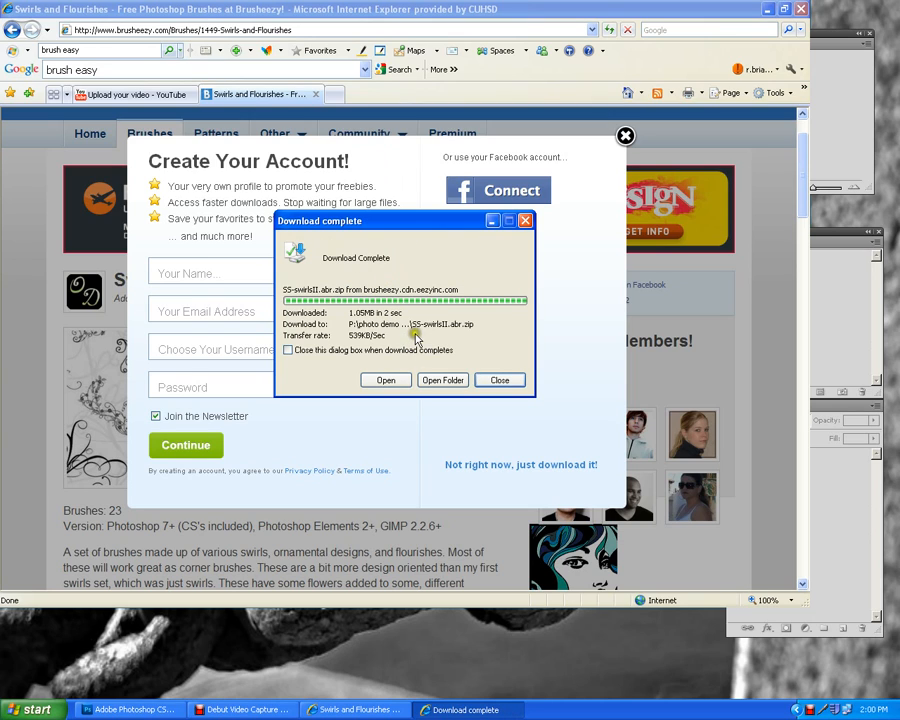
{"action": "left_click", "coordinate": [497, 383]}
{"action": "left_click", "coordinate": [624, 138]}
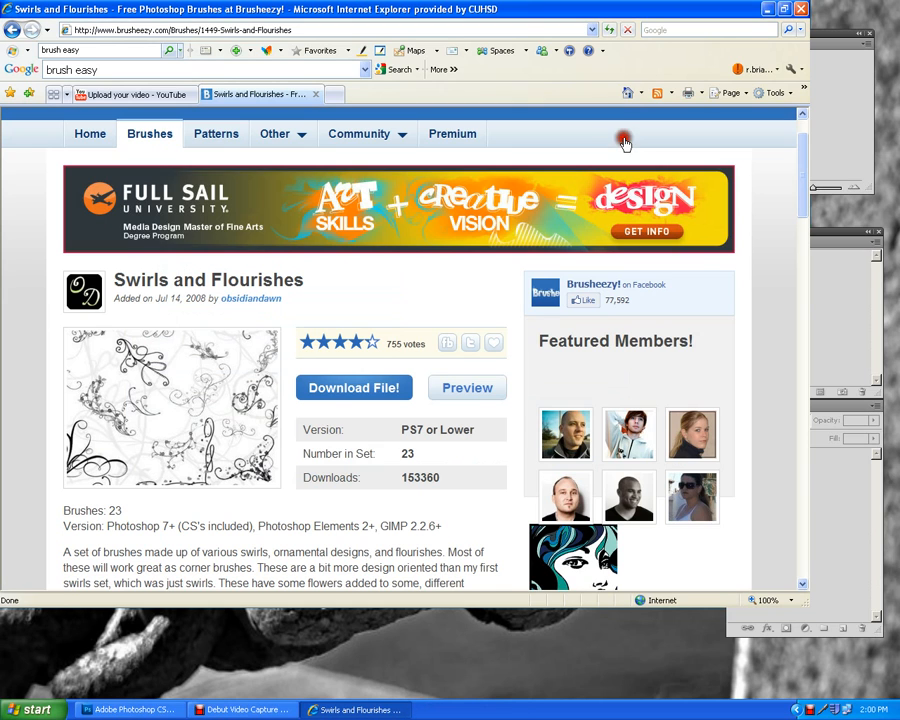
{"action": "left_click", "coordinate": [800, 9]}
{"action": "left_click", "coordinate": [438, 326]}
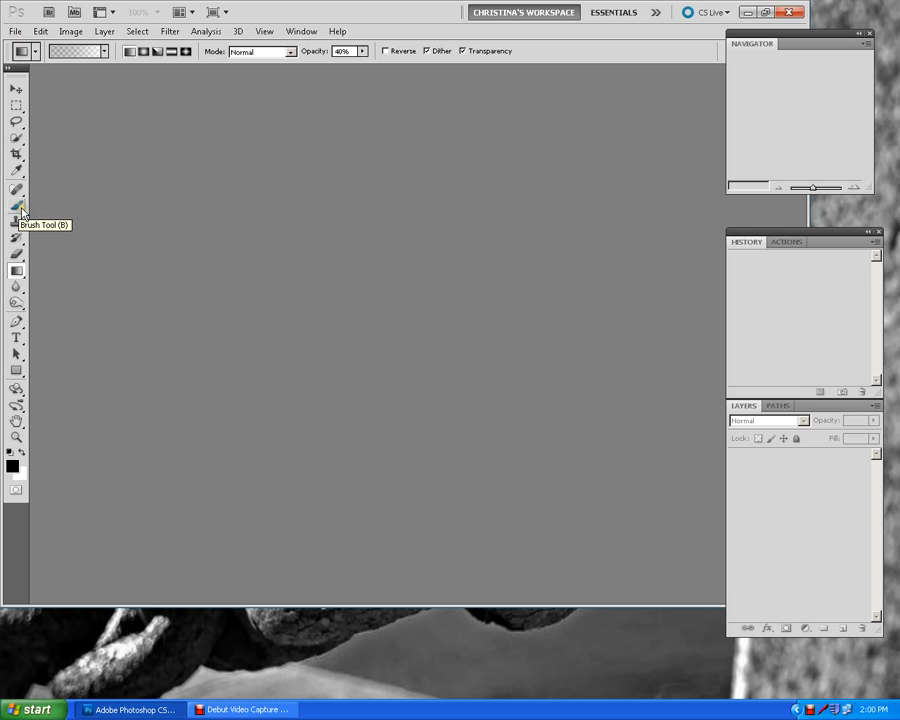
Activate the Brush tool in Photoshop and start loading brushes from the brush preset picker
{"action": "mouse_move", "coordinate": [19, 210]}
{"action": "left_mouse_down"}
{"action": "mouse_move", "coordinate": [36, 226]}
{"action": "mouse_move", "coordinate": [55, 208]}
{"action": "left_mouse_up"}
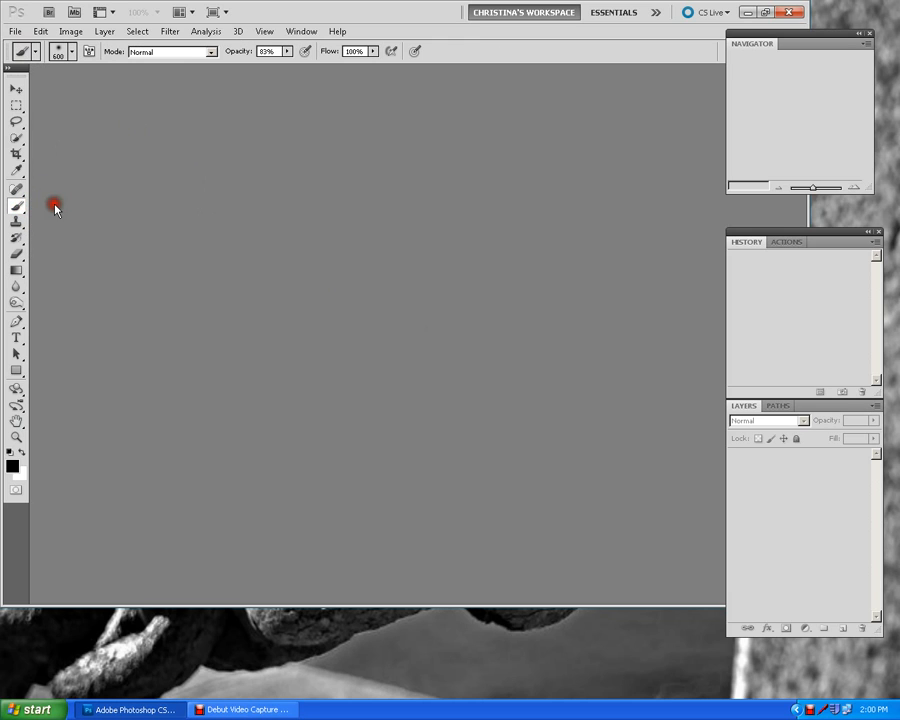
{"action": "left_click", "coordinate": [72, 53]}
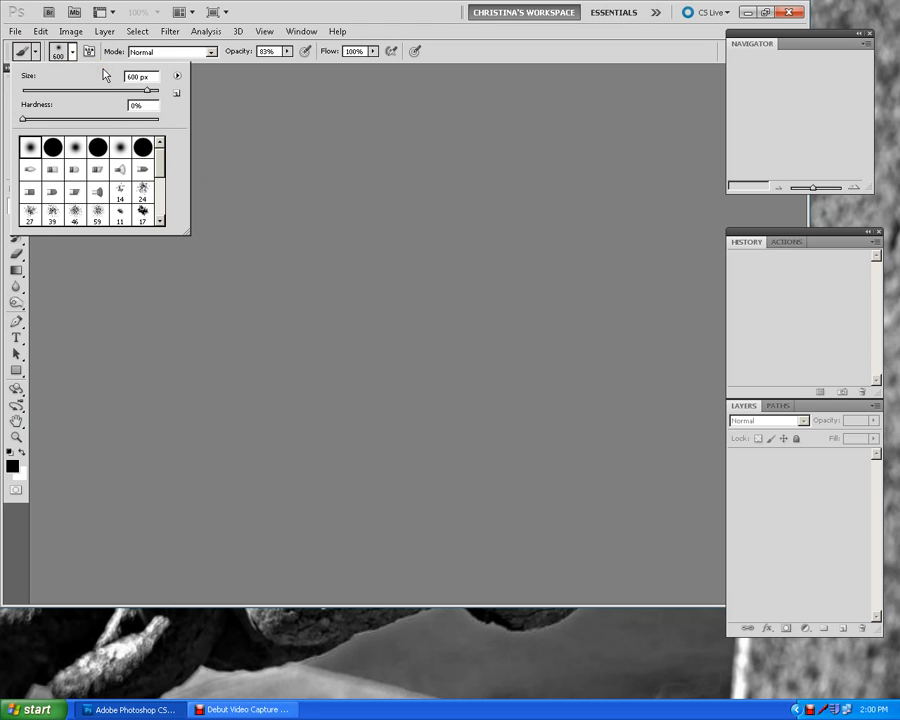
{"action": "left_click", "coordinate": [178, 76]}
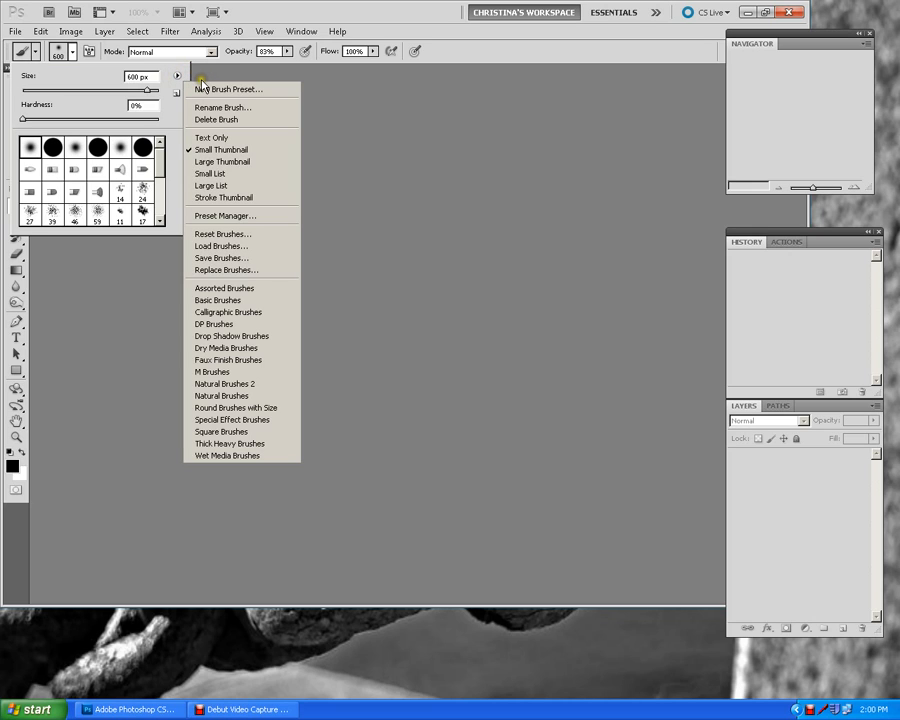
{"action": "left_click", "coordinate": [233, 247]}
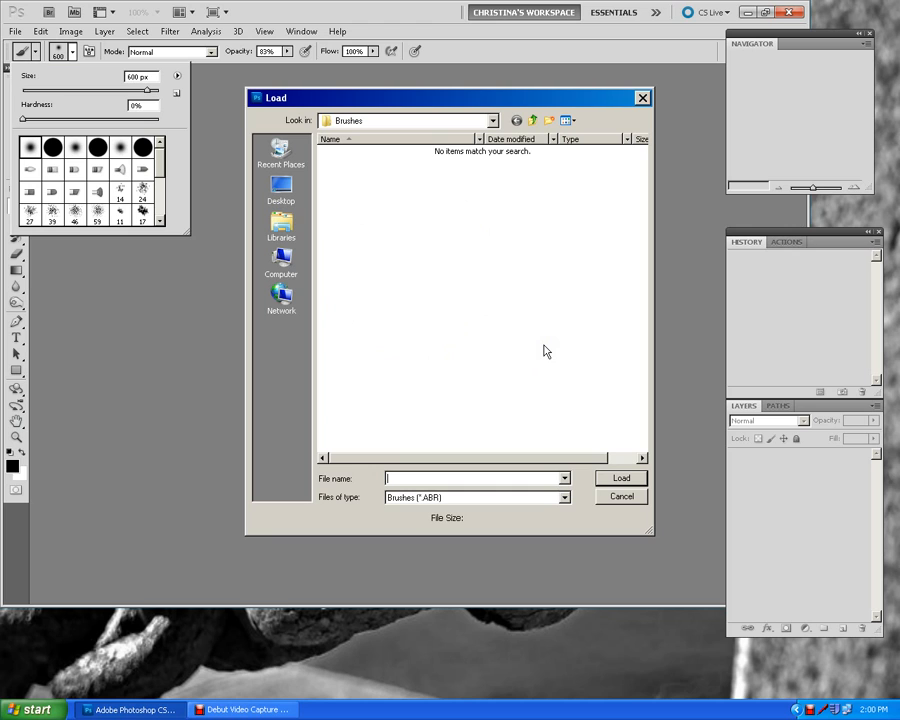
Browse to the brushes folder inside photo demo examples on the P: network drive for loading
{"action": "left_click", "coordinate": [283, 263]}
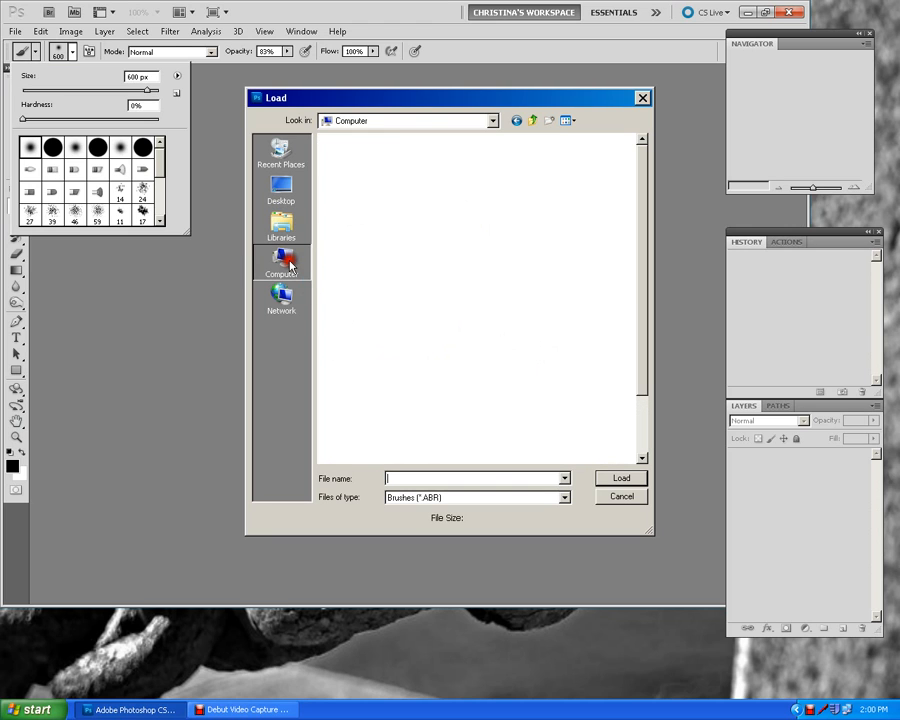
{"action": "scroll", "coordinate": [641, 322], "scroll_direction": "down", "scroll_amount": 3}
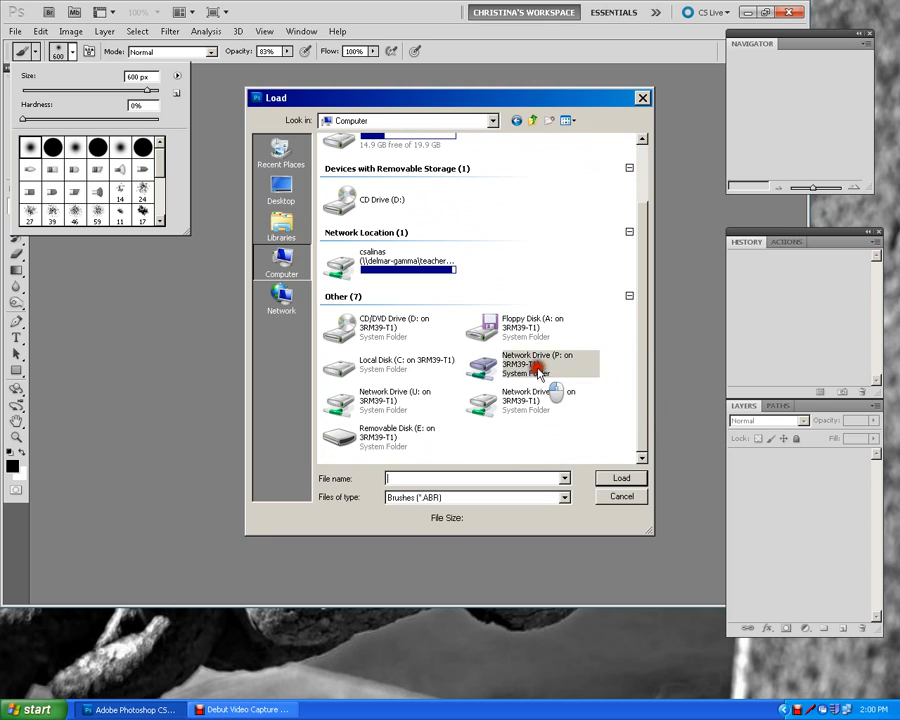
{"action": "left_click", "coordinate": [538, 370]}
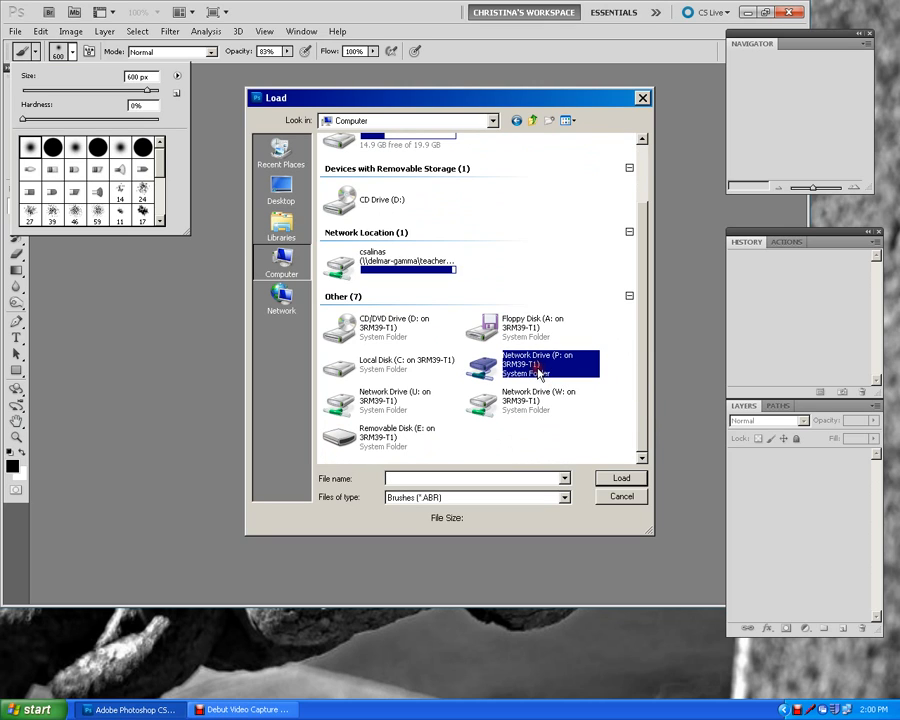
{"action": "left_click", "coordinate": [620, 478]}
{"action": "left_click", "coordinate": [555, 368]}
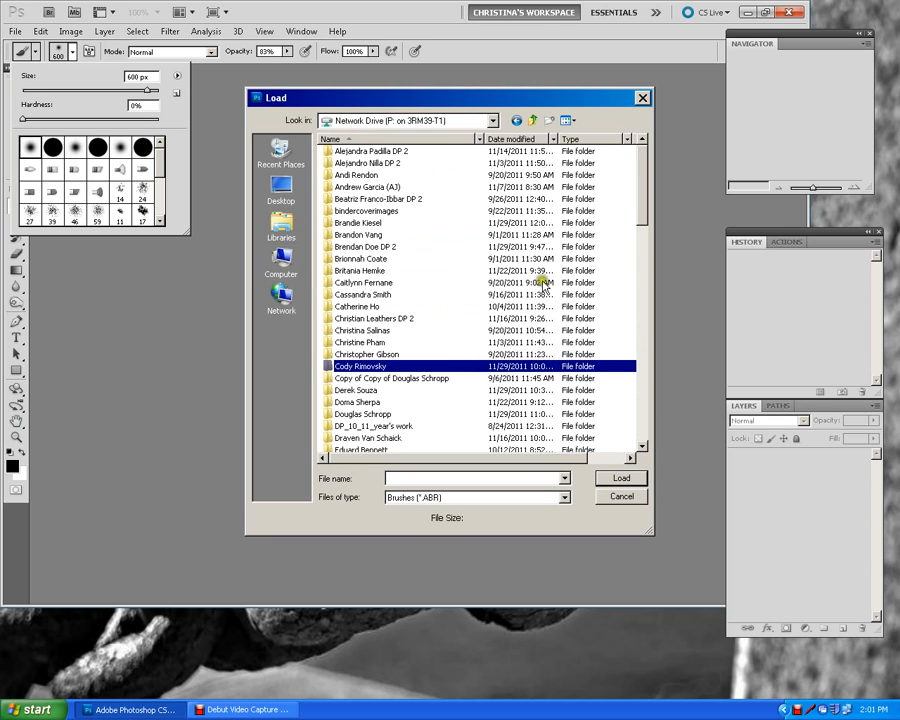
{"action": "left_click_drag", "start_coordinate": [644, 186], "coordinate": [635, 344]}
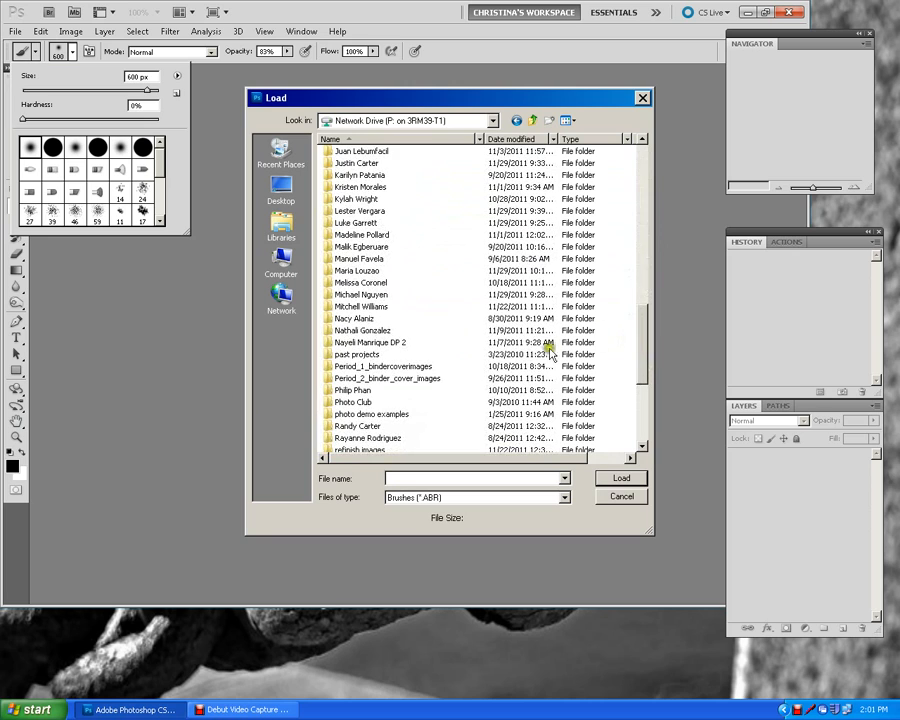
{"action": "double_click", "coordinate": [408, 416]}
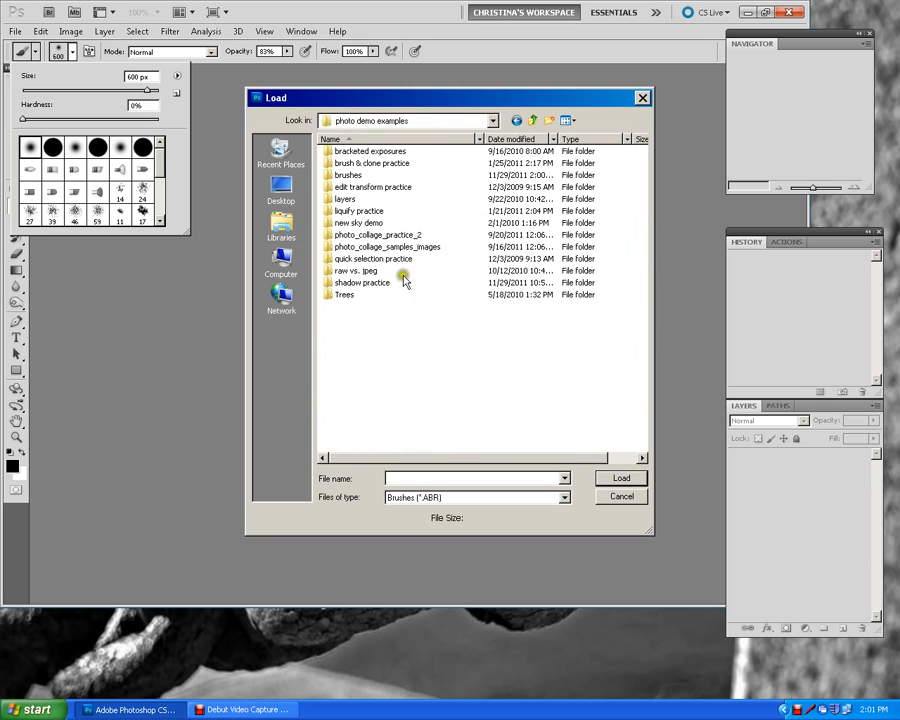
{"action": "double_click", "coordinate": [350, 176]}
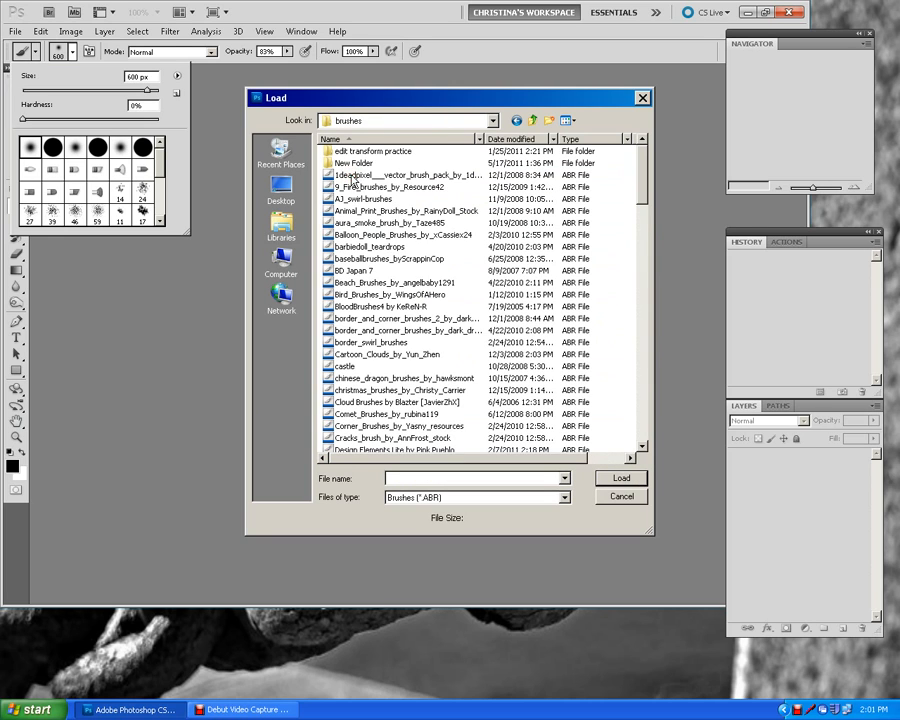
Load the SS-swirl-parts brush file into the brush presets
{"action": "left_click_drag", "start_coordinate": [639, 187], "coordinate": [639, 387]}
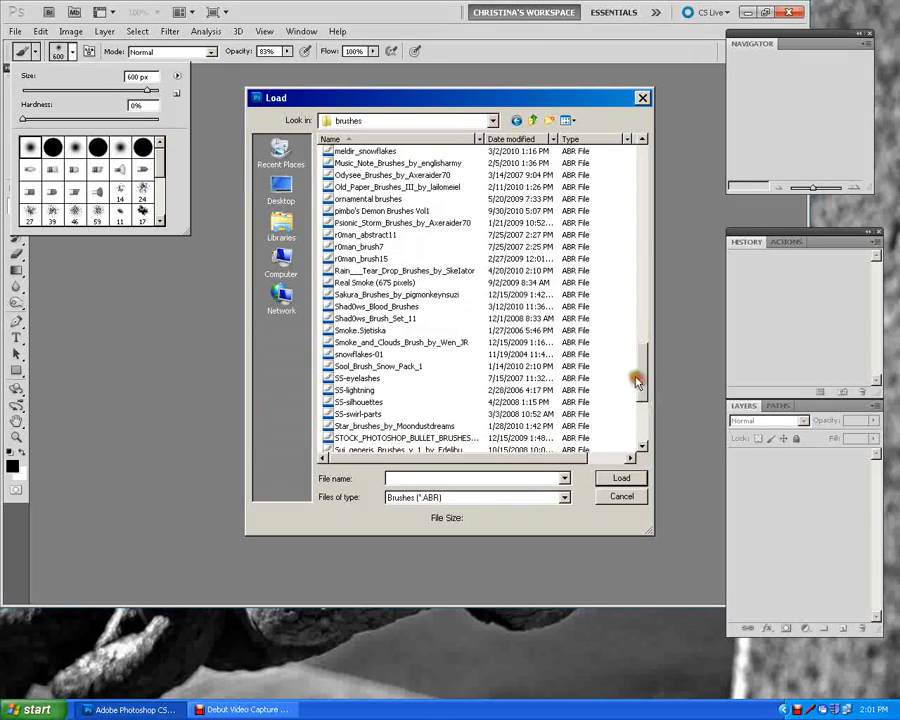
{"action": "left_click", "coordinate": [363, 414]}
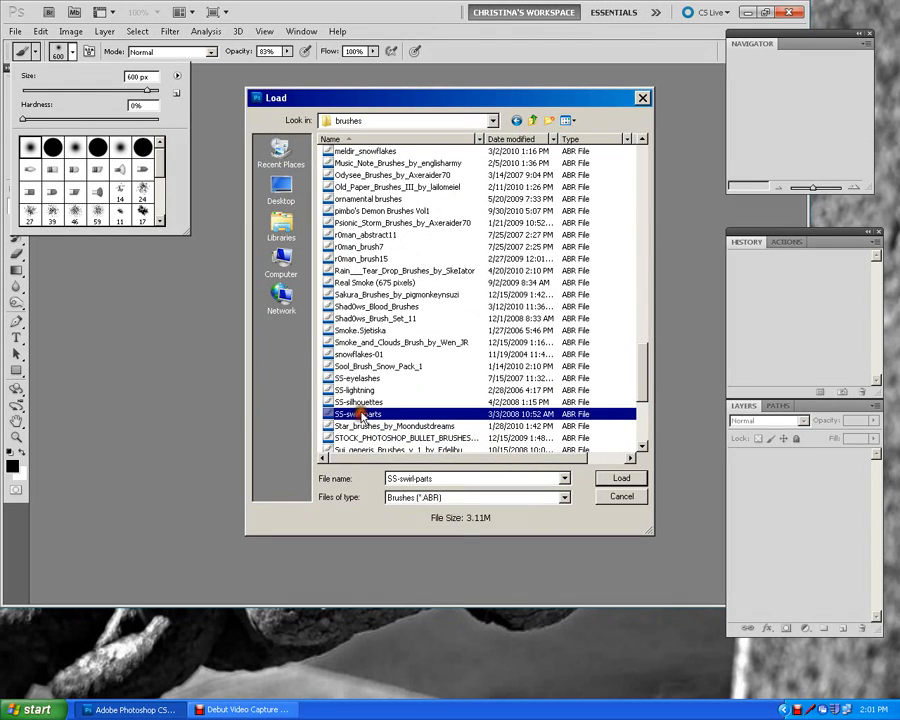
{"action": "left_click", "coordinate": [619, 479]}
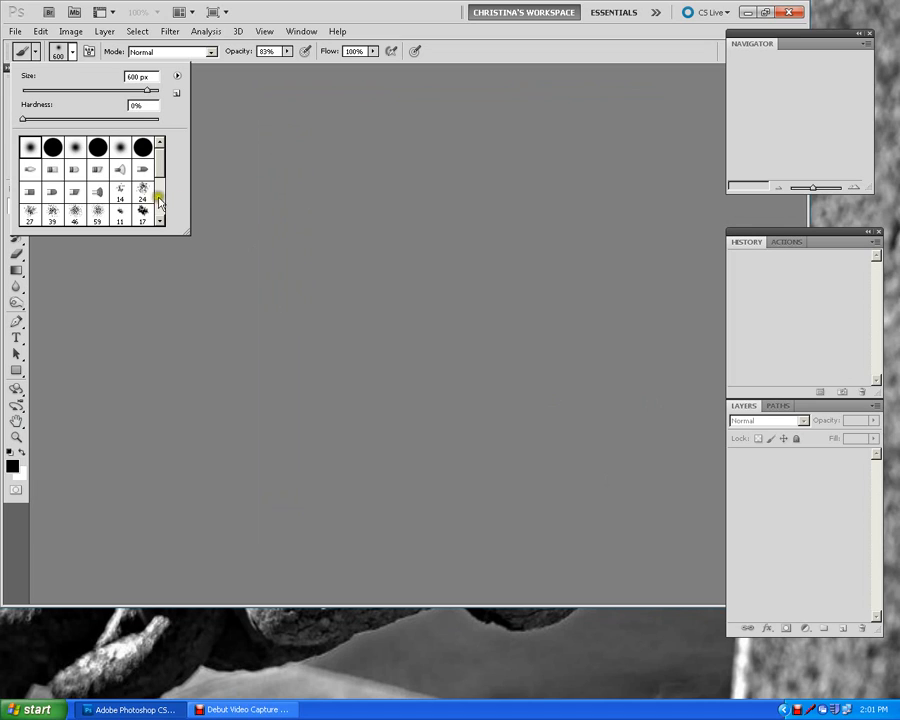
Look through the newly loaded swirl brushes at the end of the brush preset list
{"action": "scroll", "coordinate": [160, 172], "scroll_direction": "down", "scroll_amount": 1}
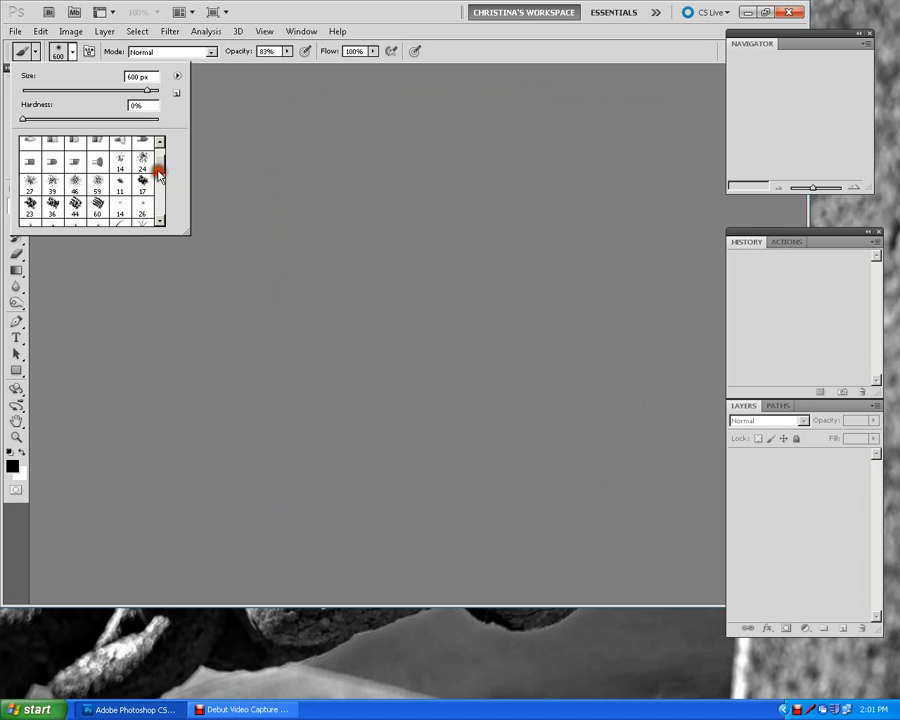
{"action": "left_click_drag", "start_coordinate": [160, 175], "coordinate": [146, 199]}
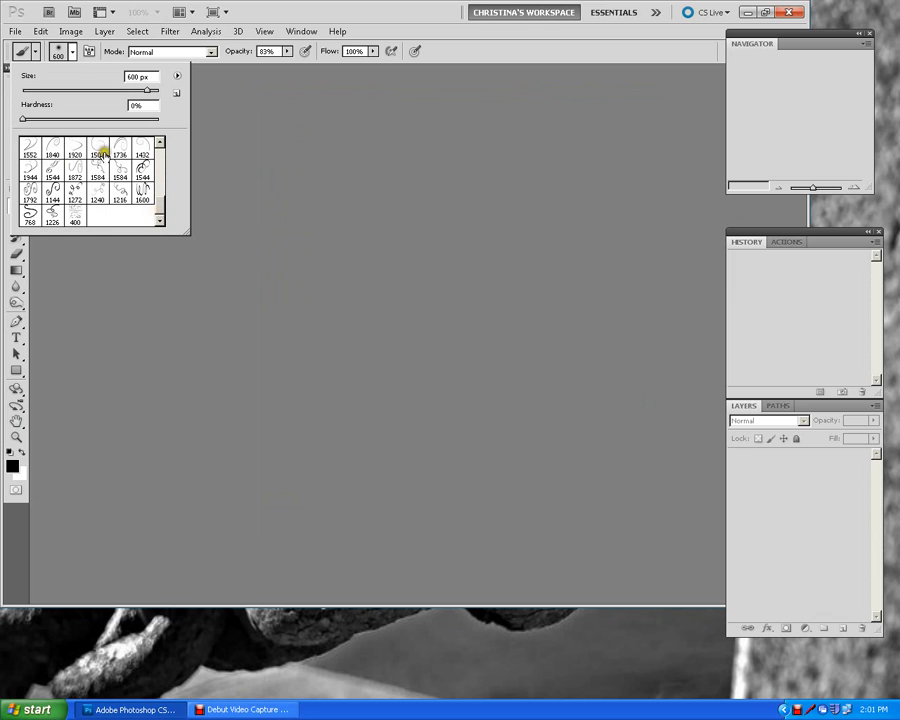
{"action": "mouse_move", "coordinate": [157, 175]}
{"action": "left_mouse_down"}
{"action": "mouse_move", "coordinate": [158, 145]}
{"action": "mouse_move", "coordinate": [157, 212]}
{"action": "left_mouse_up"}
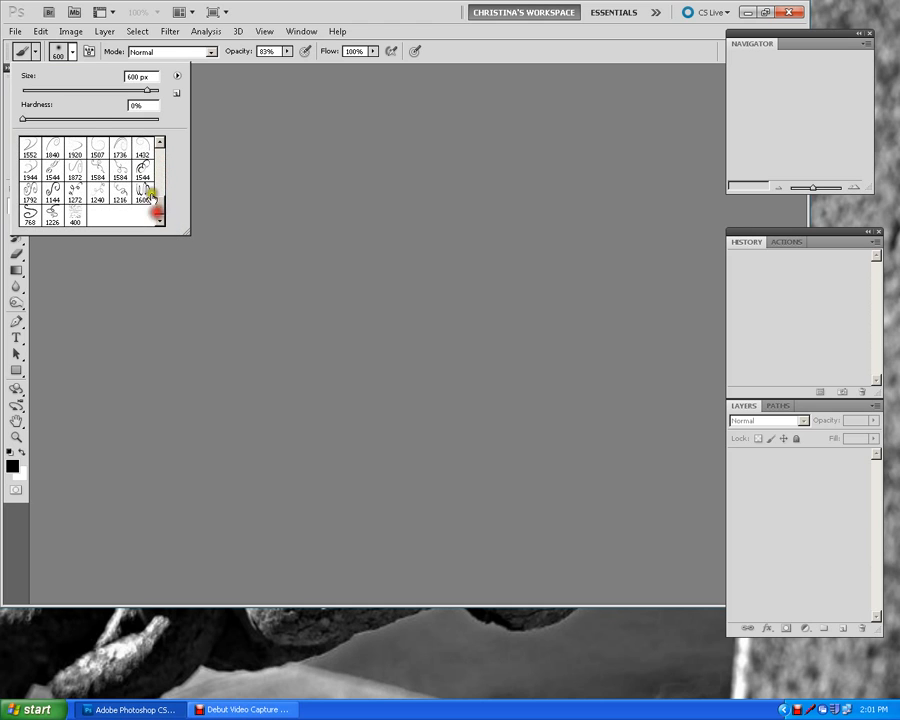
{"action": "left_click", "coordinate": [267, 156]}
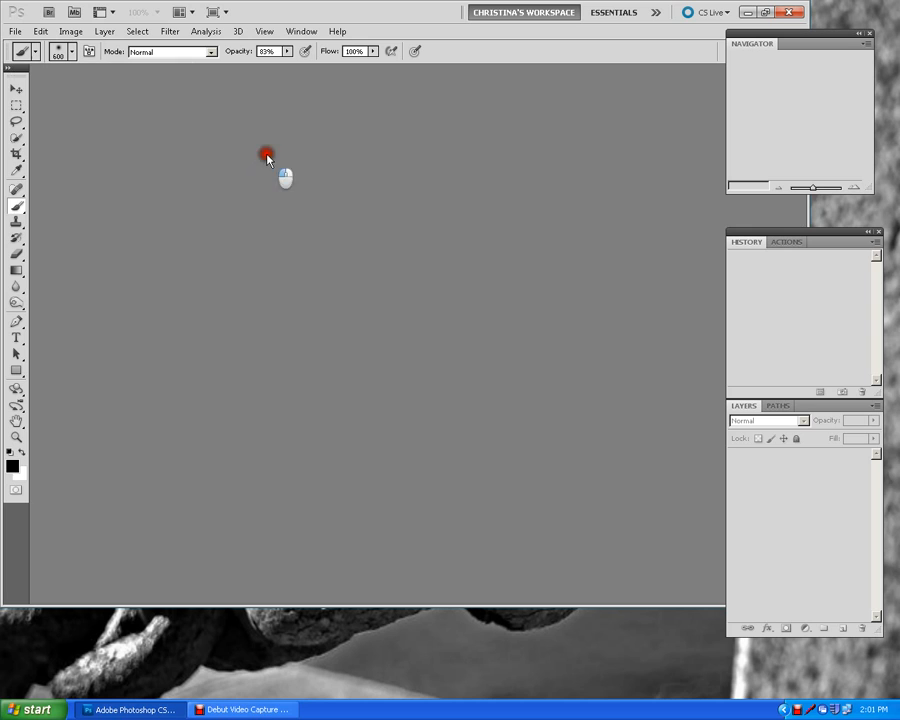
Create a new 8 x 10 inch RGB document at 150 pixels/inch with a white background
{"action": "left_click", "coordinate": [15, 31]}
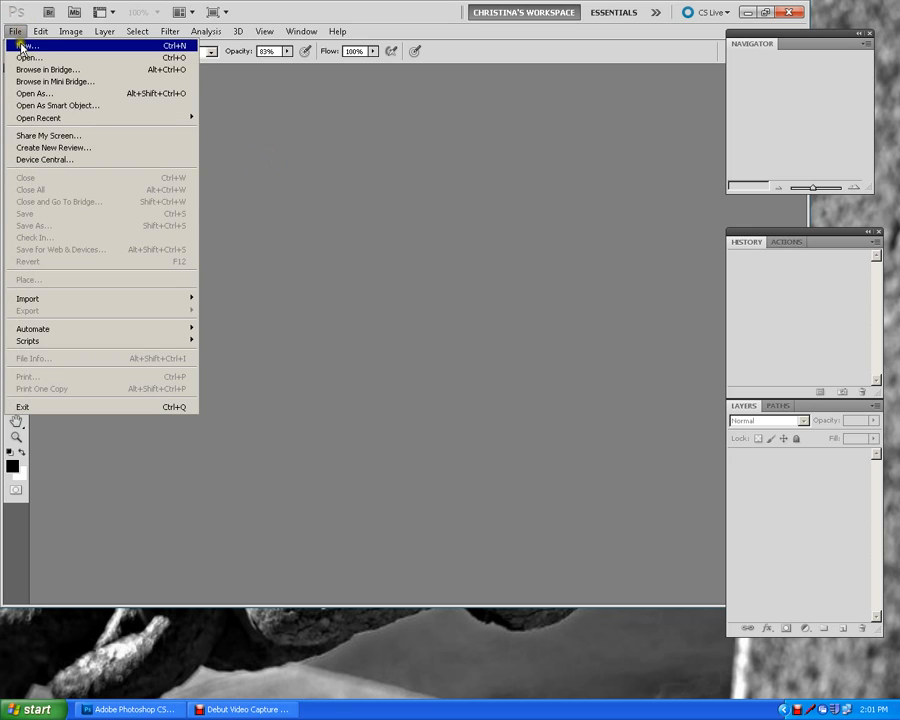
{"action": "left_click", "coordinate": [20, 45]}
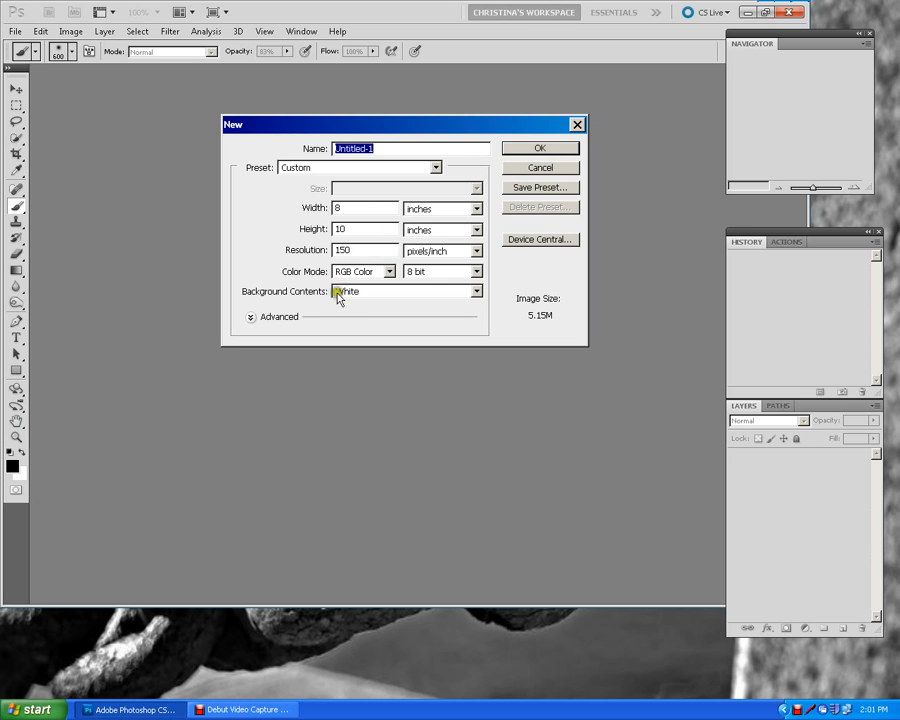
{"action": "left_click", "coordinate": [540, 149]}
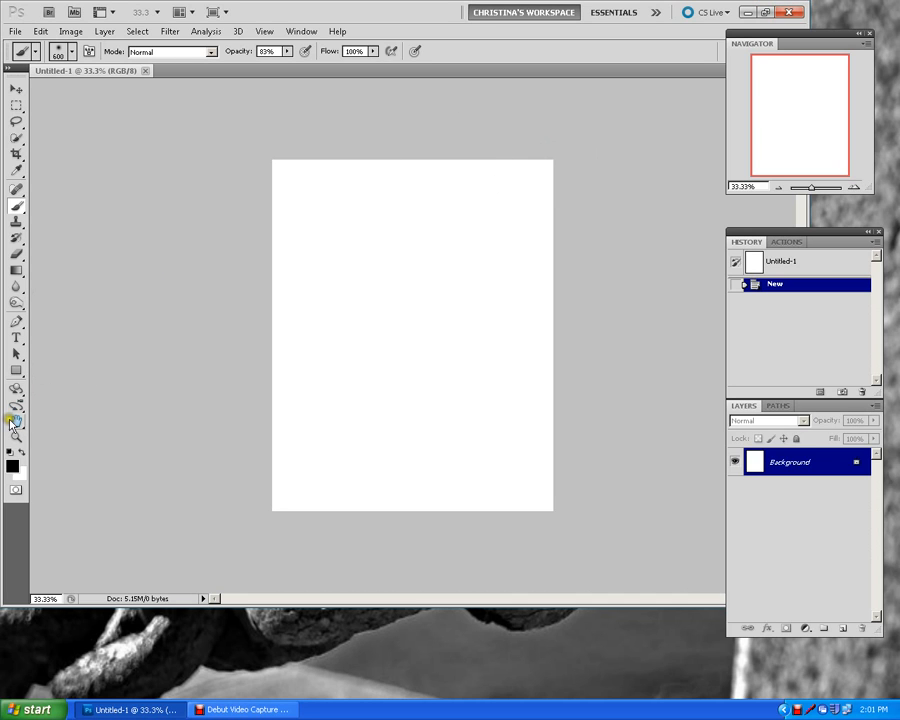
Change the foreground color to a bright turquoise
{"action": "left_click", "coordinate": [12, 465]}
{"action": "left_click", "coordinate": [491, 400]}
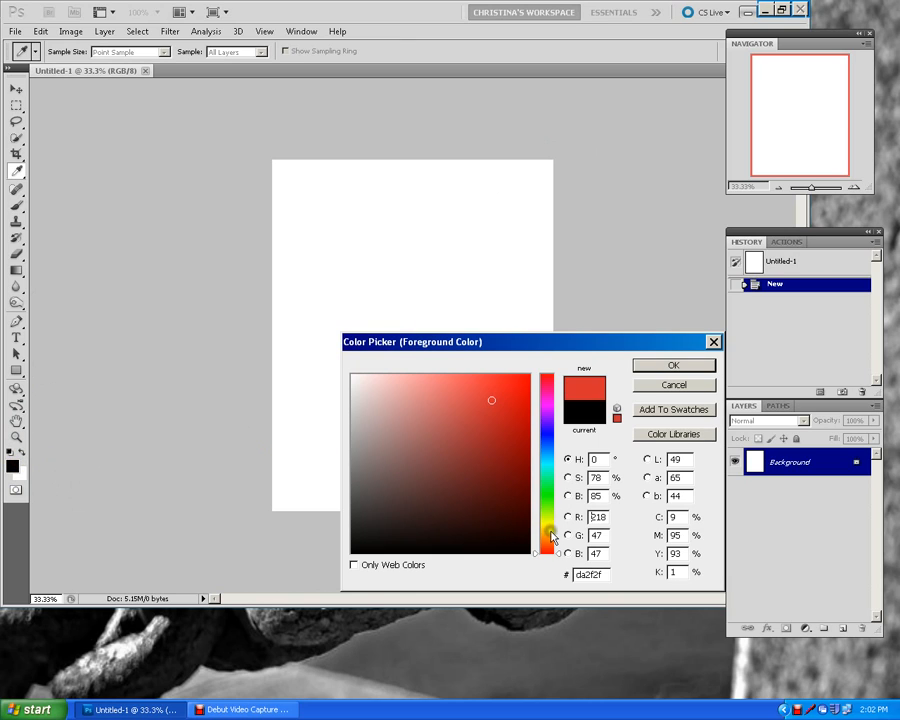
{"action": "left_click_drag", "start_coordinate": [557, 556], "coordinate": [544, 466]}
{"action": "left_click", "coordinate": [518, 400]}
{"action": "left_click", "coordinate": [668, 366]}
Choose the 1544 px double-loop swirl brush, reduce it to 862 px, and try one stamp on the background before undoing it
{"action": "key", "text": "b"}
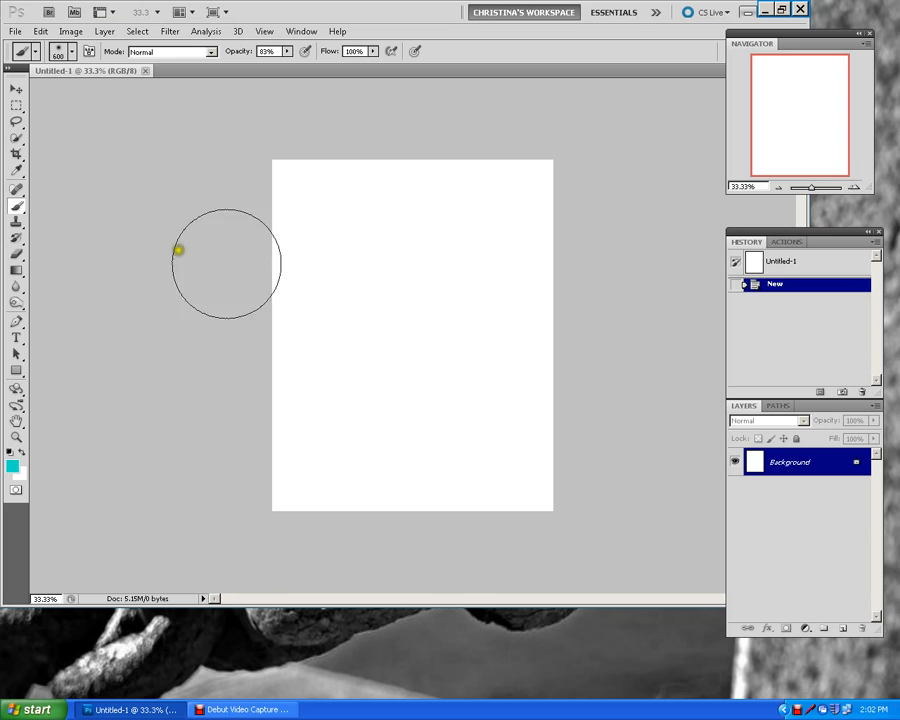
{"action": "left_click", "coordinate": [71, 51]}
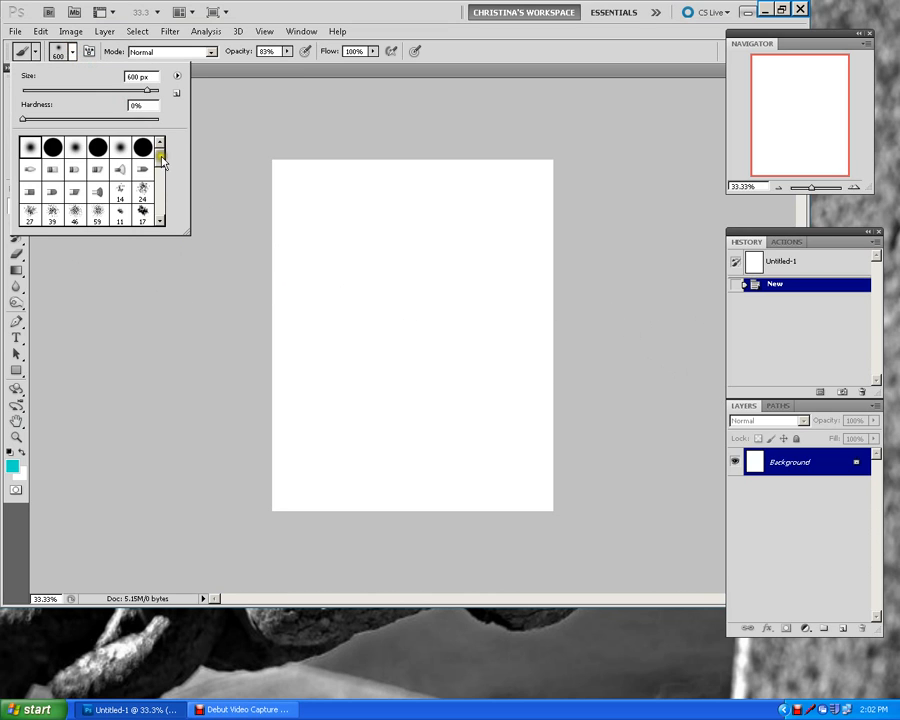
{"action": "left_click_drag", "start_coordinate": [160, 150], "coordinate": [161, 210]}
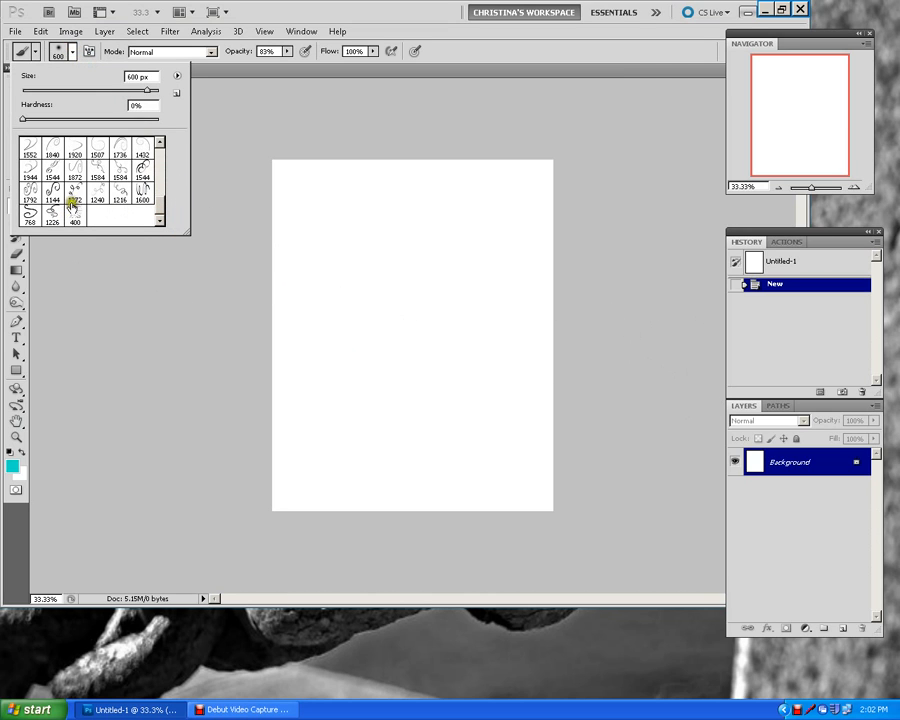
{"action": "left_click", "coordinate": [57, 172]}
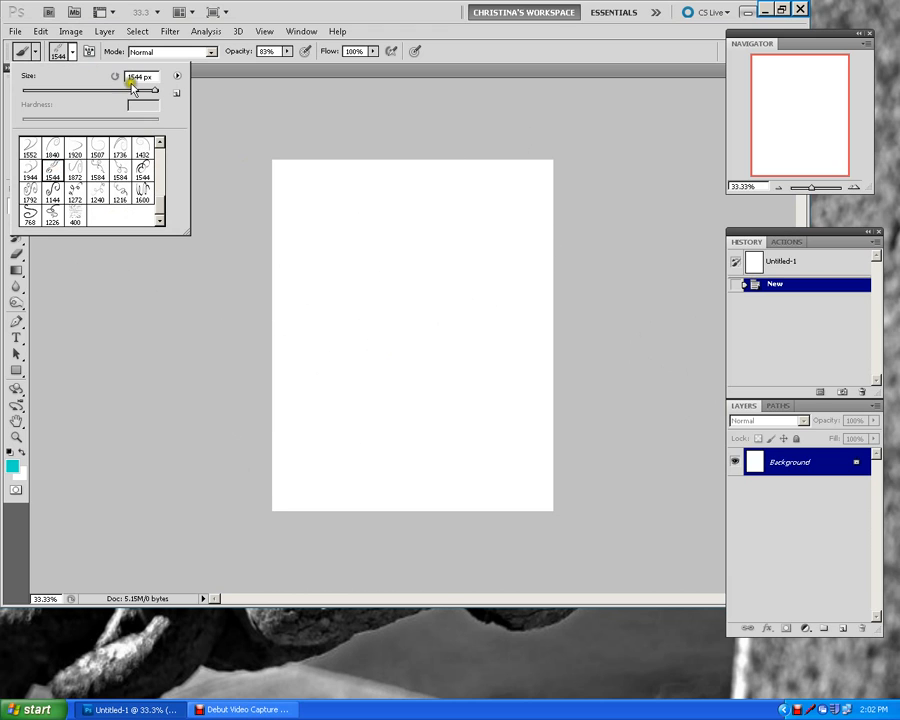
{"action": "mouse_move", "coordinate": [157, 90]}
{"action": "left_mouse_down"}
{"action": "mouse_move", "coordinate": [146, 93]}
{"action": "mouse_move", "coordinate": [153, 88]}
{"action": "left_mouse_up"}
{"action": "left_click", "coordinate": [402, 293]}
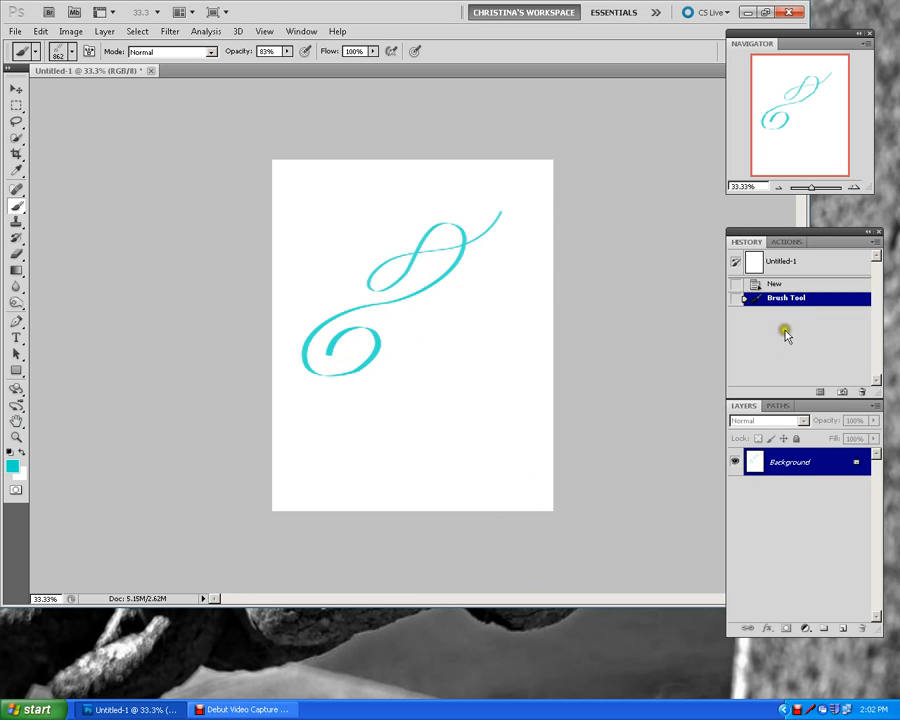
{"action": "left_click", "coordinate": [776, 284]}
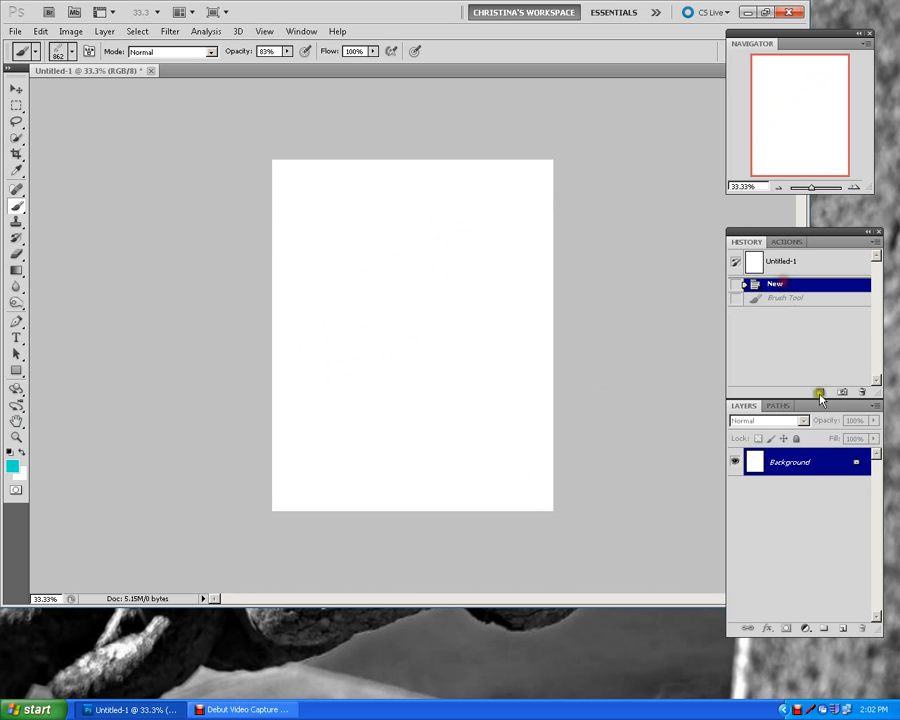
Add a new layer named swirl and stamp one large turquoise swirl on the upper part of the page
{"action": "left_click", "coordinate": [842, 628]}
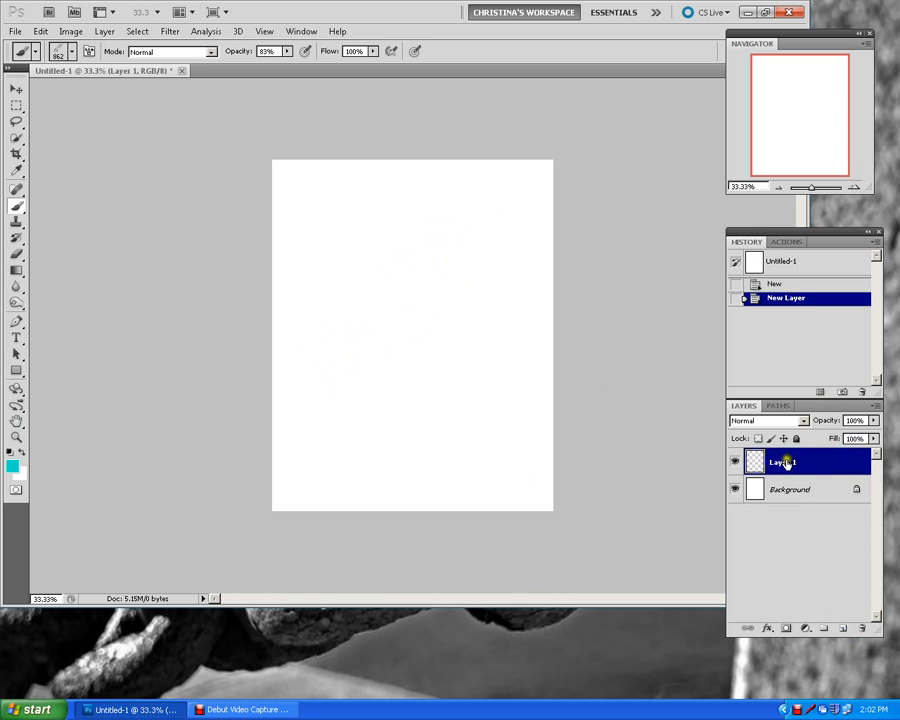
{"action": "double_click", "coordinate": [784, 462]}
{"action": "type", "text": "swirl"}
{"action": "key", "text": "Return"}
{"action": "left_click", "coordinate": [380, 257]}
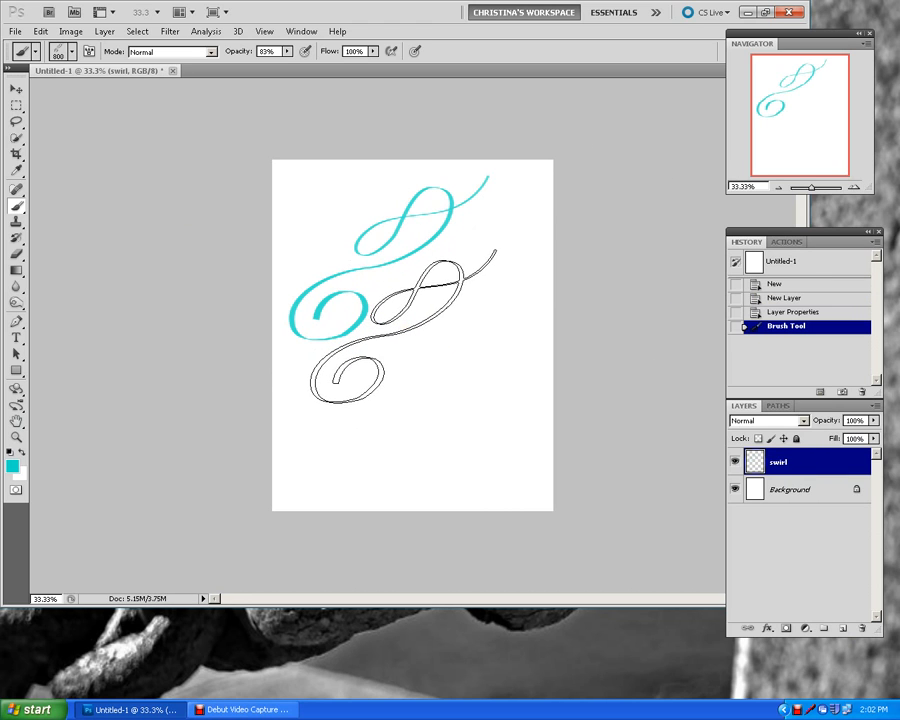
Reduce the swirl brush to 300 px, try a small stamp on the swirl layer, and undo that stamp
{"action": "key", "text": "bracketleft"}
{"action": "key", "text": "bracketleft"}
{"action": "key", "text": "bracketleft"}
{"action": "key", "text": "bracketleft"}
{"action": "key", "text": "bracketleft"}
{"action": "key", "text": "bracketleft"}
{"action": "left_click", "coordinate": [452, 271]}
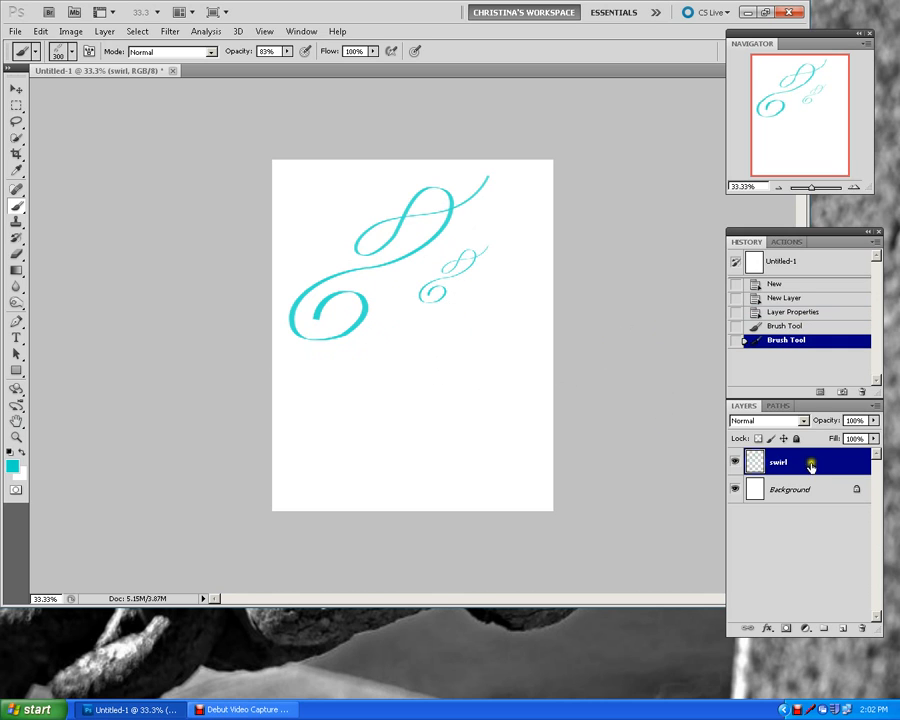
{"action": "left_click", "coordinate": [795, 328]}
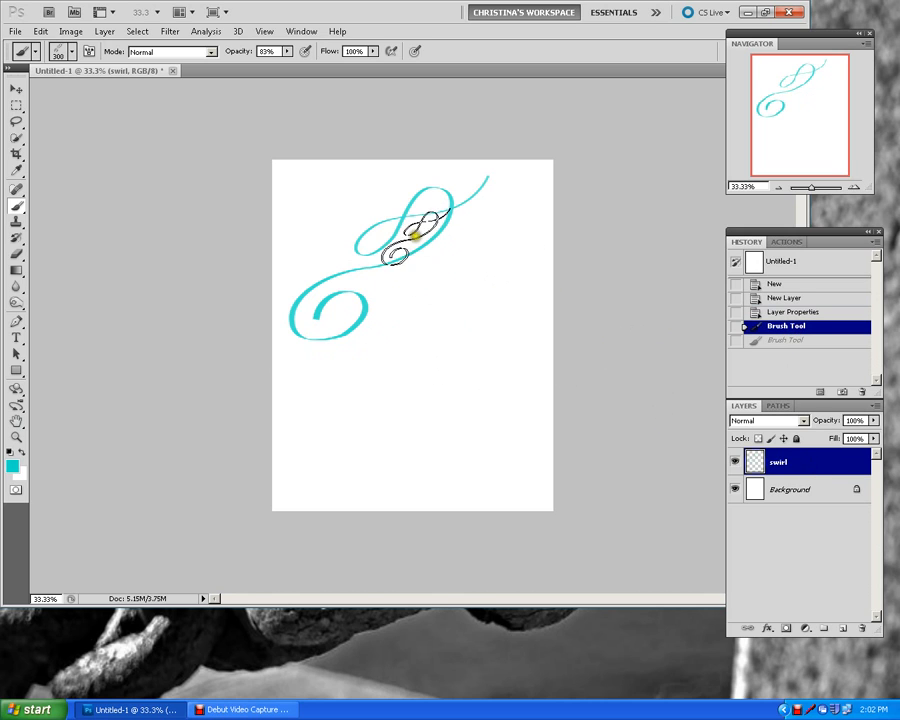
Add a new layer named swirl 2 and stamp one small 300 px swirl below and right of the large one
{"action": "left_click", "coordinate": [845, 627]}
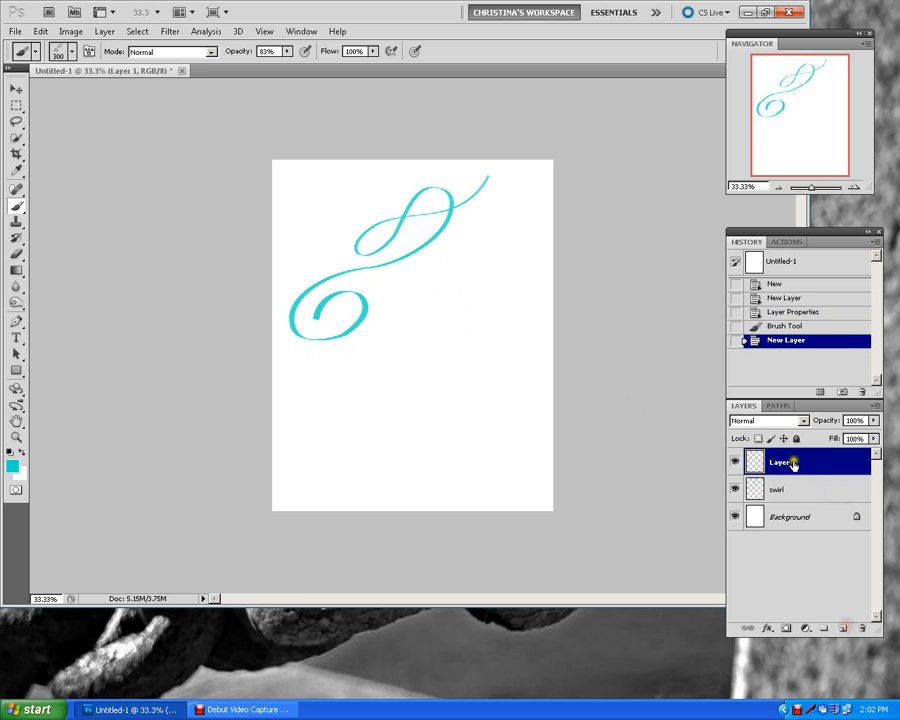
{"action": "double_click", "coordinate": [785, 462]}
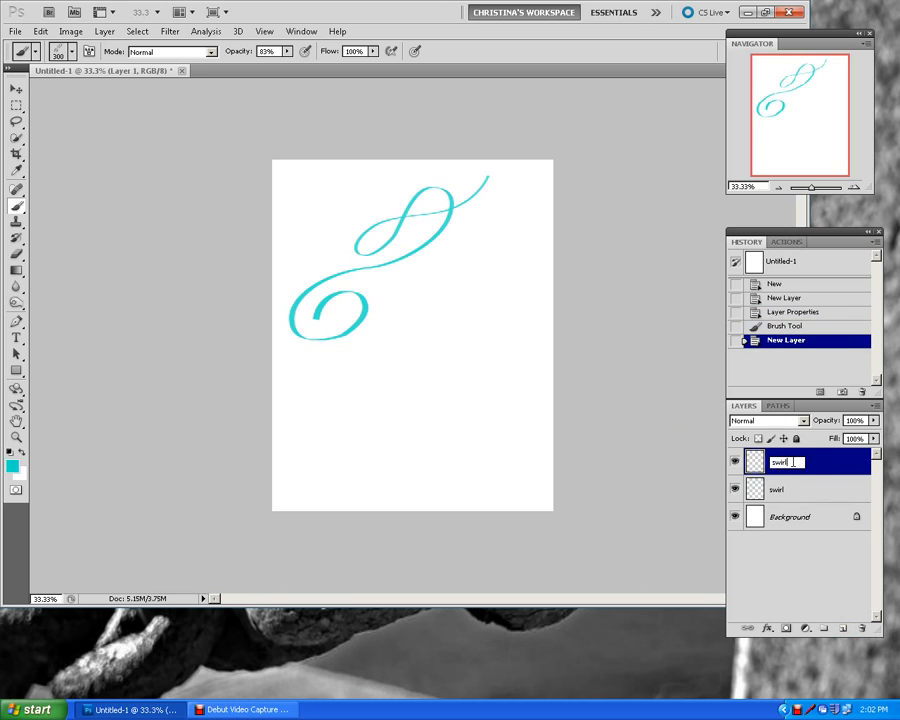
{"action": "type", "text": "swirl 2"}
{"action": "left_click", "coordinate": [455, 343]}
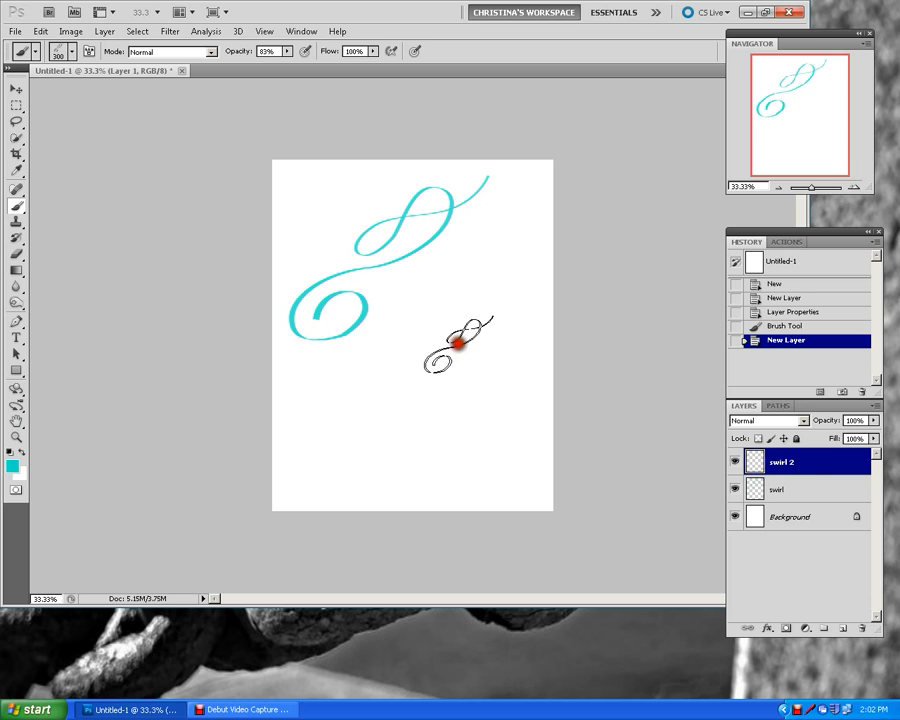
Apply a drop shadow to the swirl layer with 13% spread and 21 px size
{"action": "left_click", "coordinate": [802, 492]}
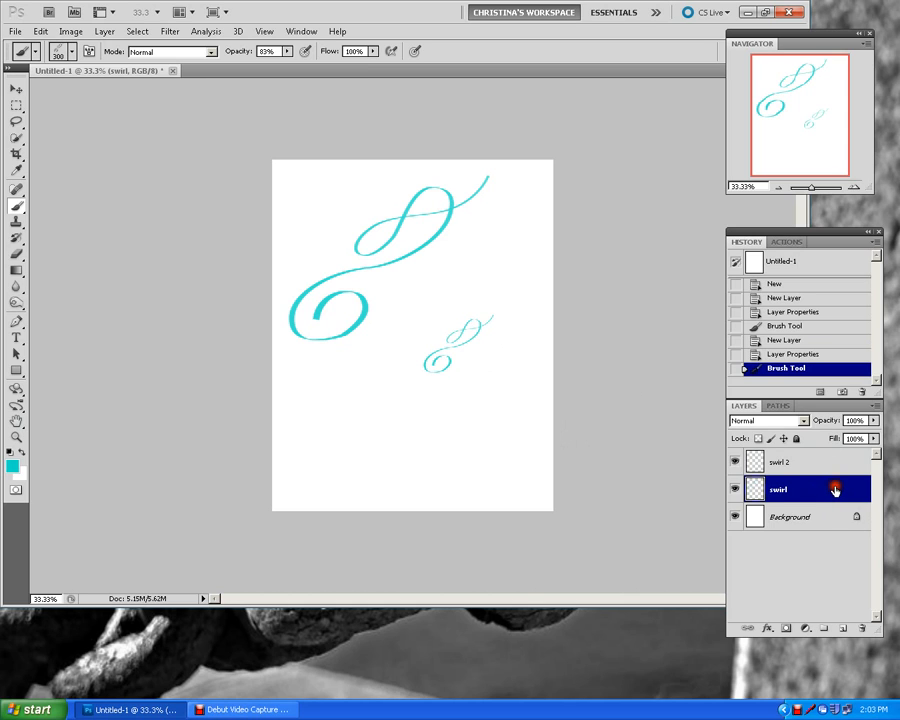
{"action": "double_click", "coordinate": [834, 489]}
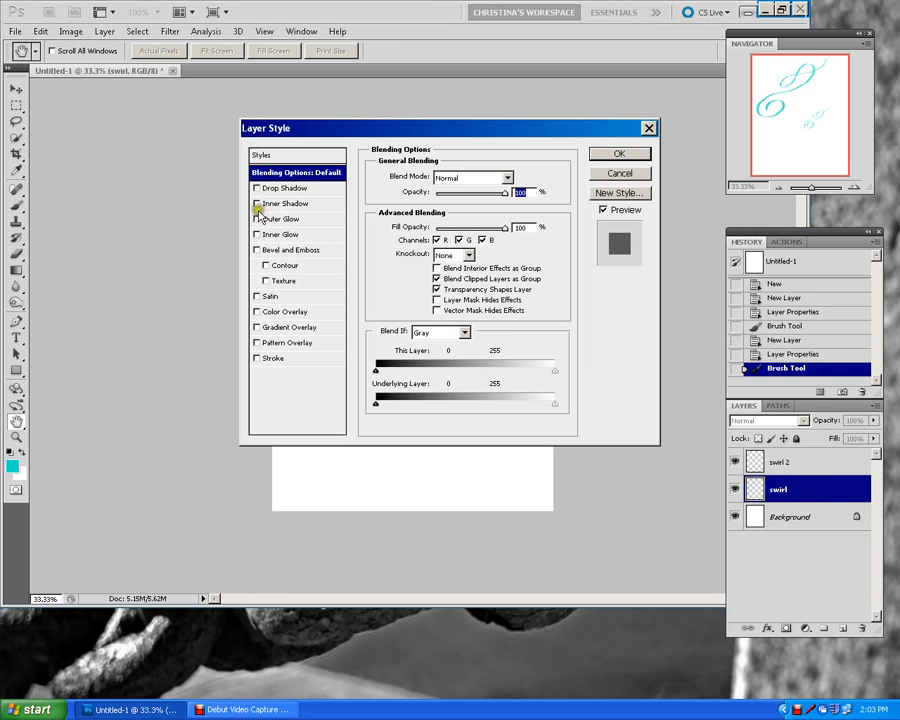
{"action": "left_click", "coordinate": [257, 188]}
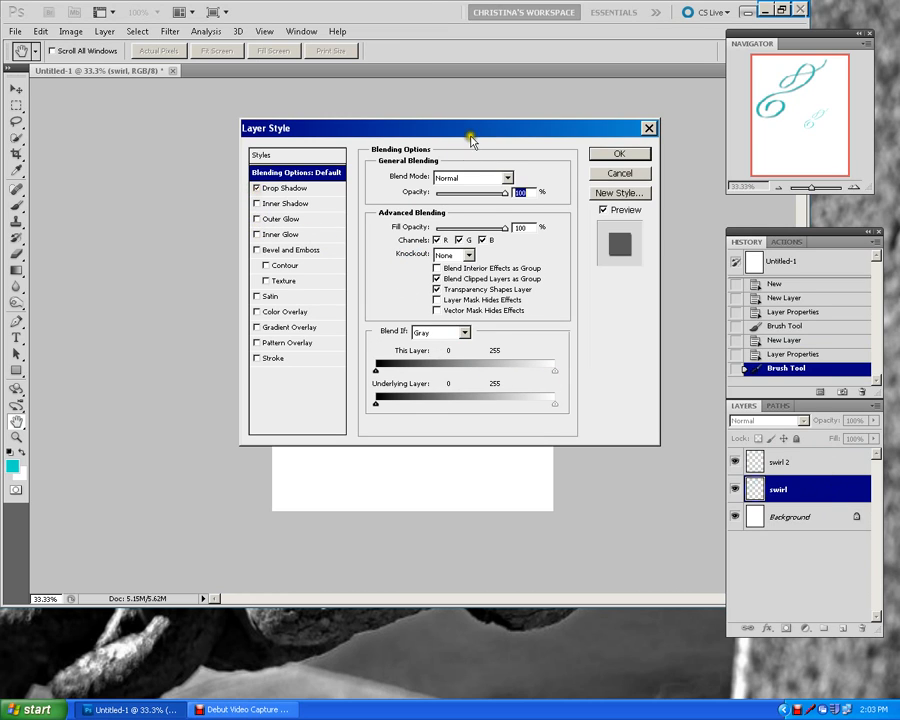
{"action": "left_click_drag", "start_coordinate": [477, 133], "coordinate": [777, 163]}
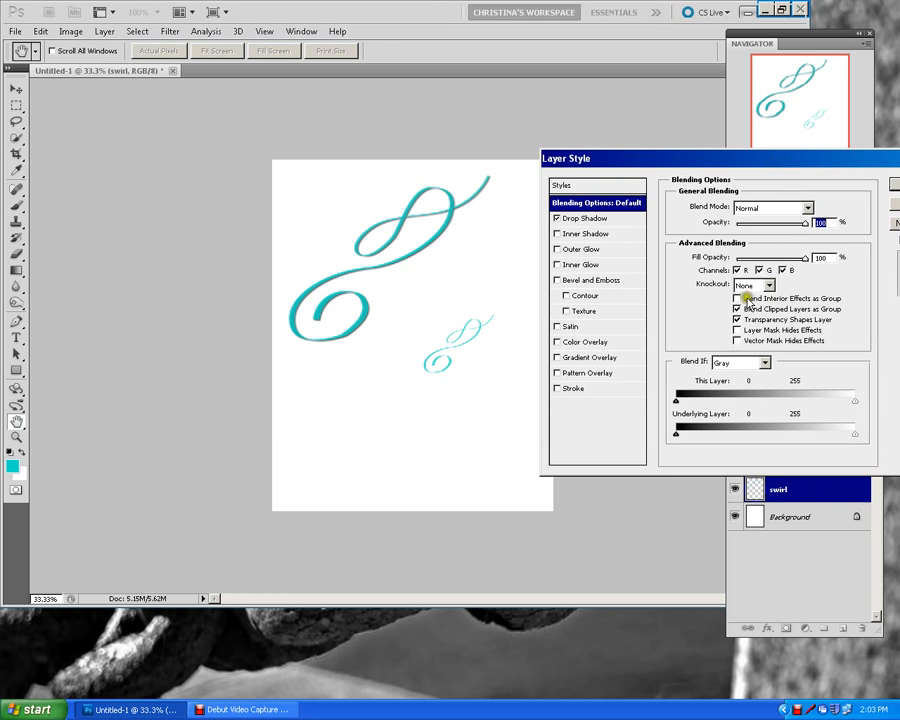
{"action": "left_click", "coordinate": [584, 219]}
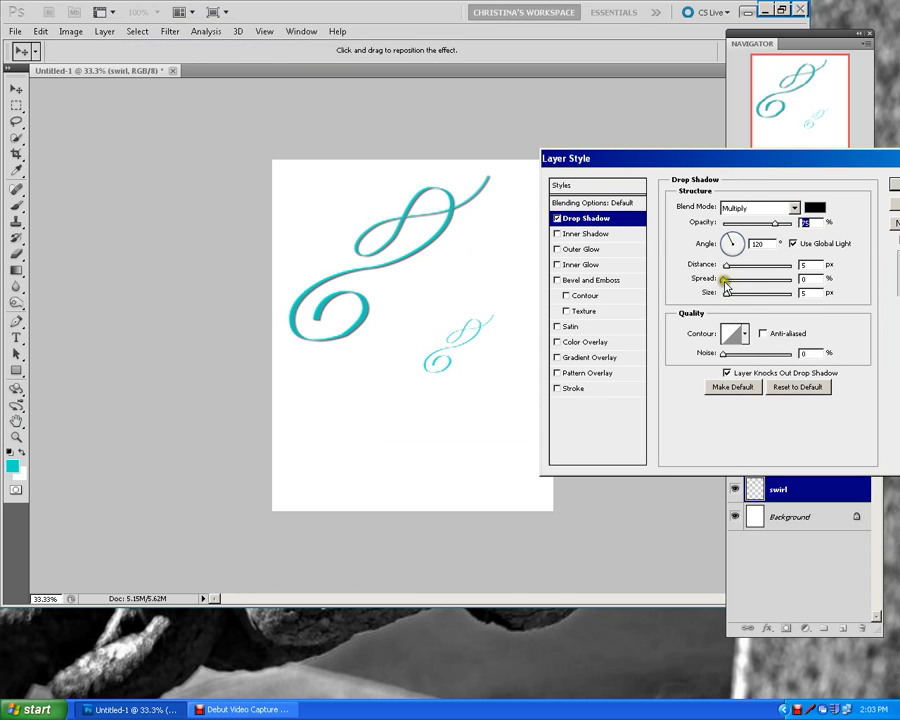
{"action": "left_click_drag", "start_coordinate": [727, 280], "coordinate": [731, 297]}
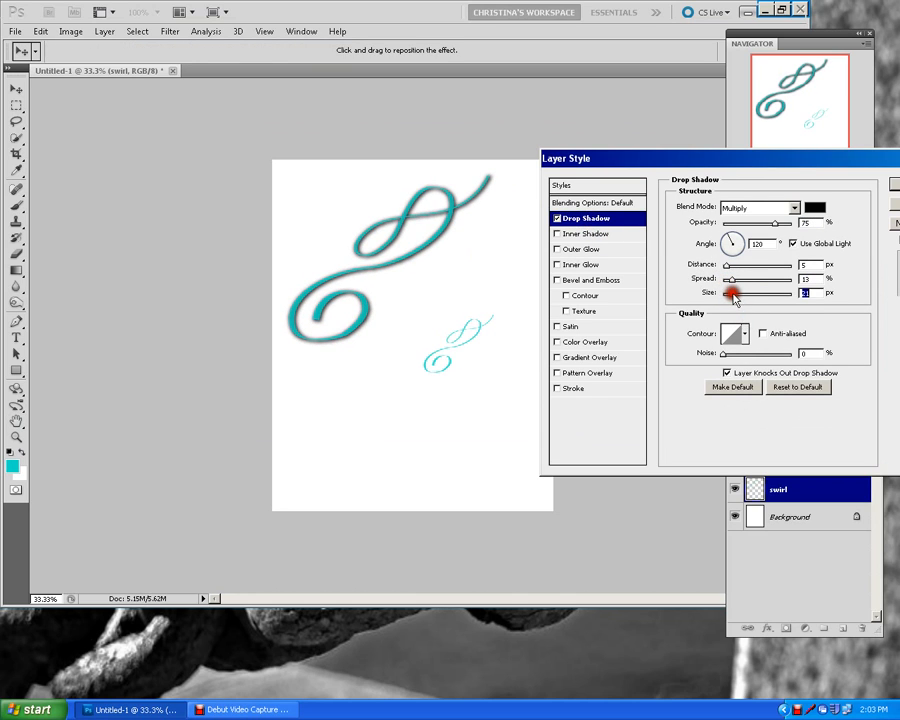
{"action": "left_click_drag", "start_coordinate": [697, 158], "coordinate": [599, 204]}
{"action": "left_click", "coordinate": [824, 230]}
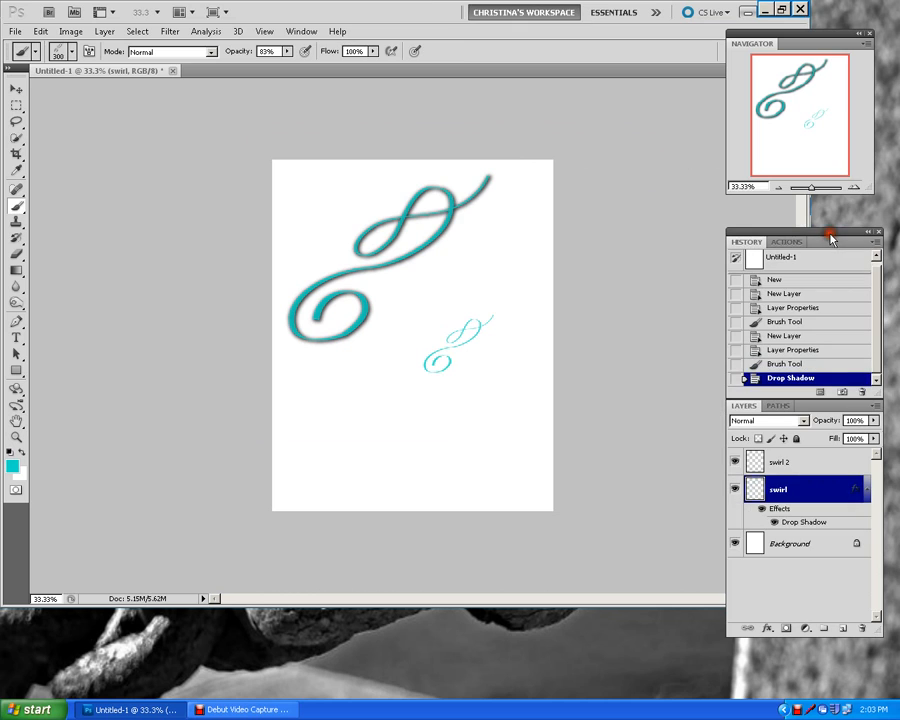
Copy the swirl layer's drop shadow style and paste it onto the swirl 2 layer
{"action": "right_click", "coordinate": [810, 492]}
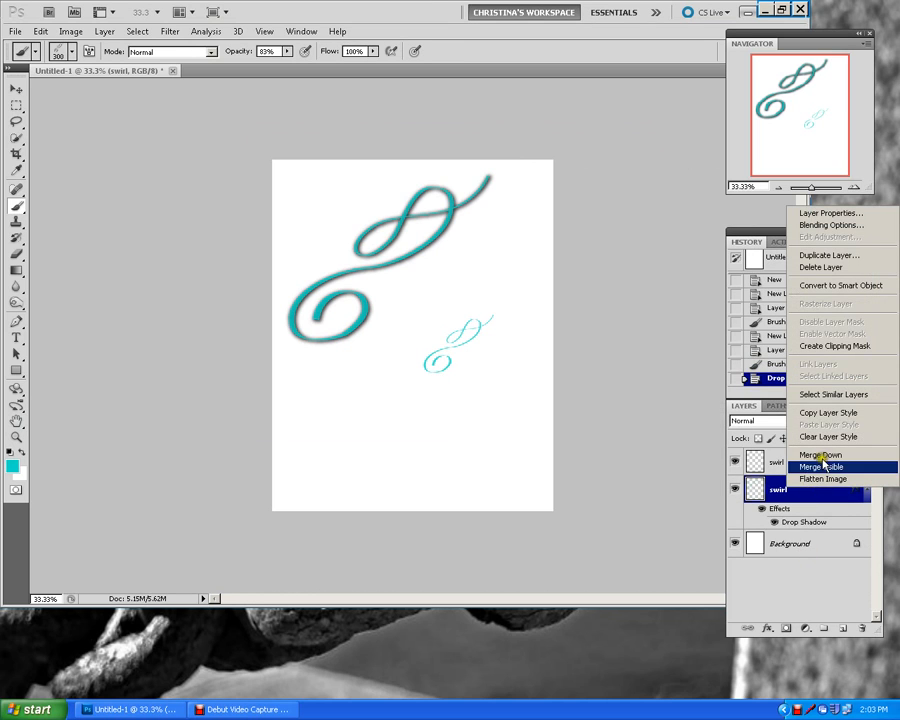
{"action": "left_click", "coordinate": [770, 407]}
{"action": "right_click", "coordinate": [808, 464]}
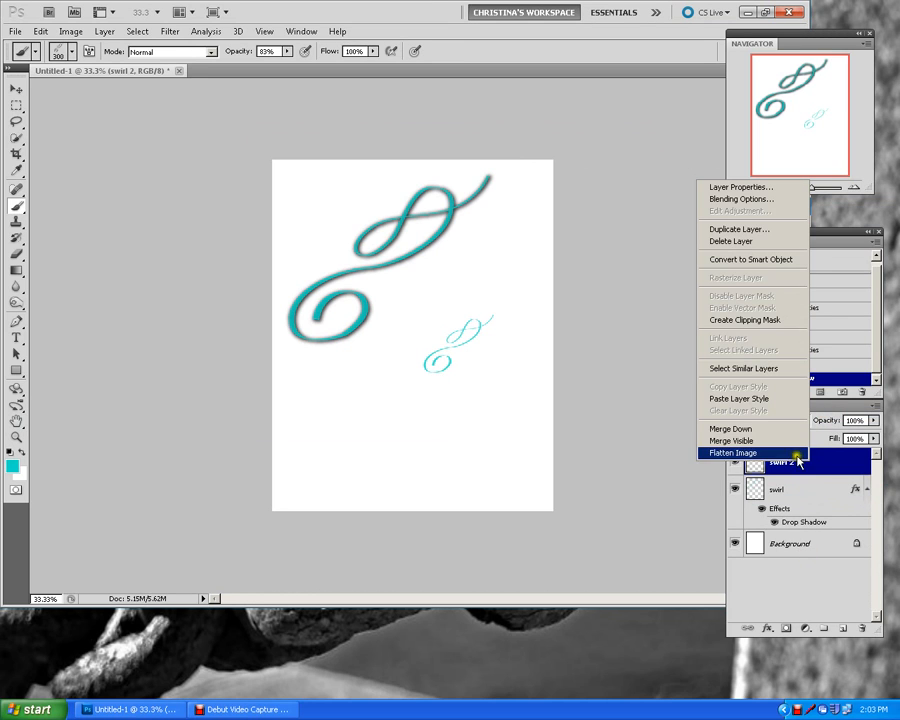
{"action": "left_click", "coordinate": [760, 399]}
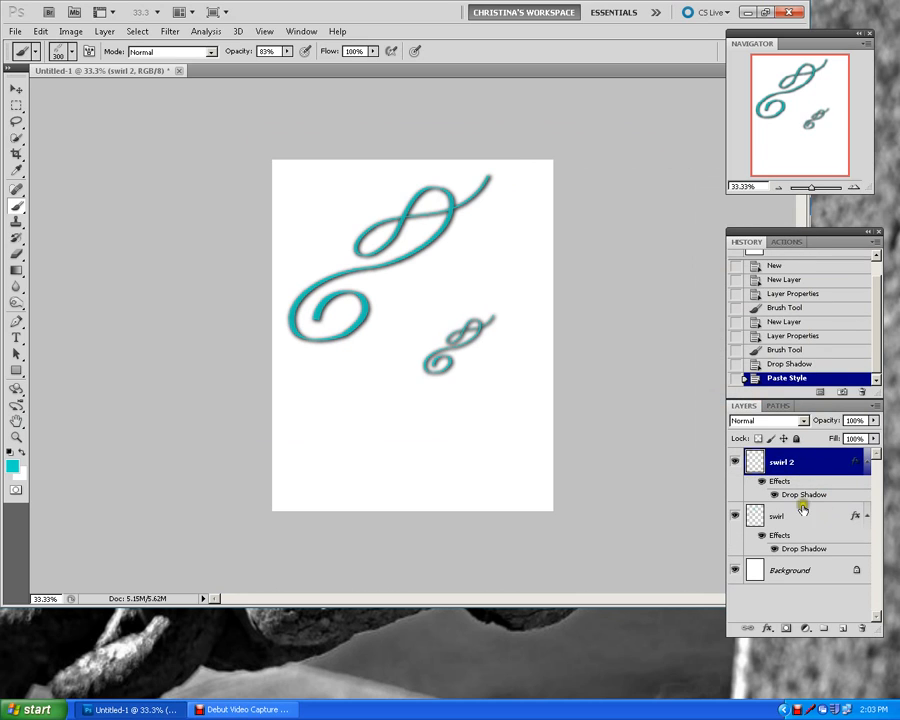
Warp the swirl layer by pulling the middle of the large swirl up and to the left, and apply the warp
{"action": "left_click", "coordinate": [797, 516]}
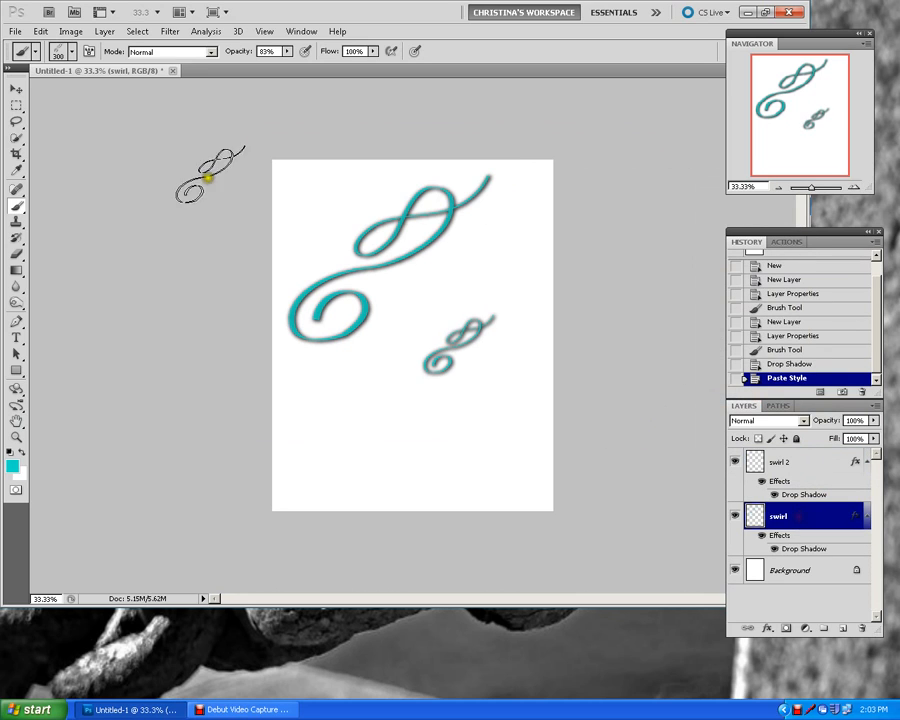
{"action": "left_click", "coordinate": [15, 90]}
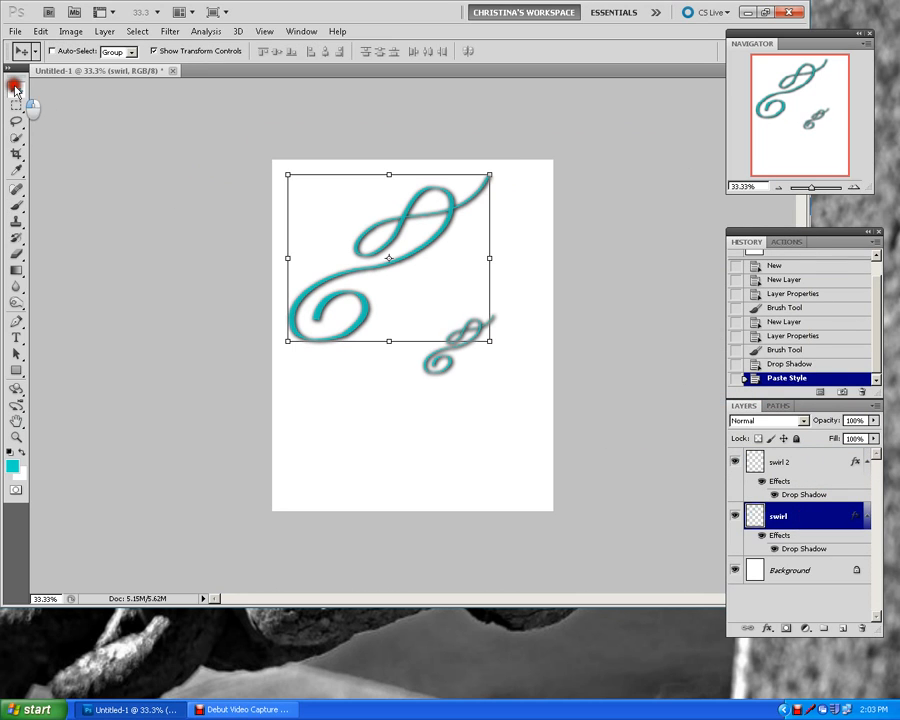
{"action": "left_click", "coordinate": [41, 31]}
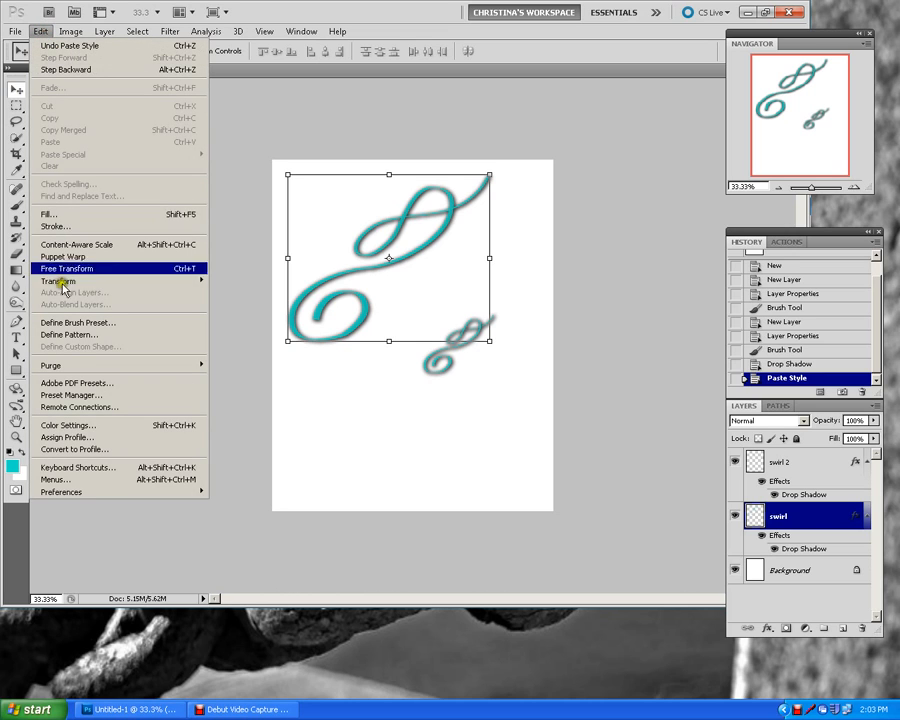
{"action": "mouse_move", "coordinate": [66, 283]}
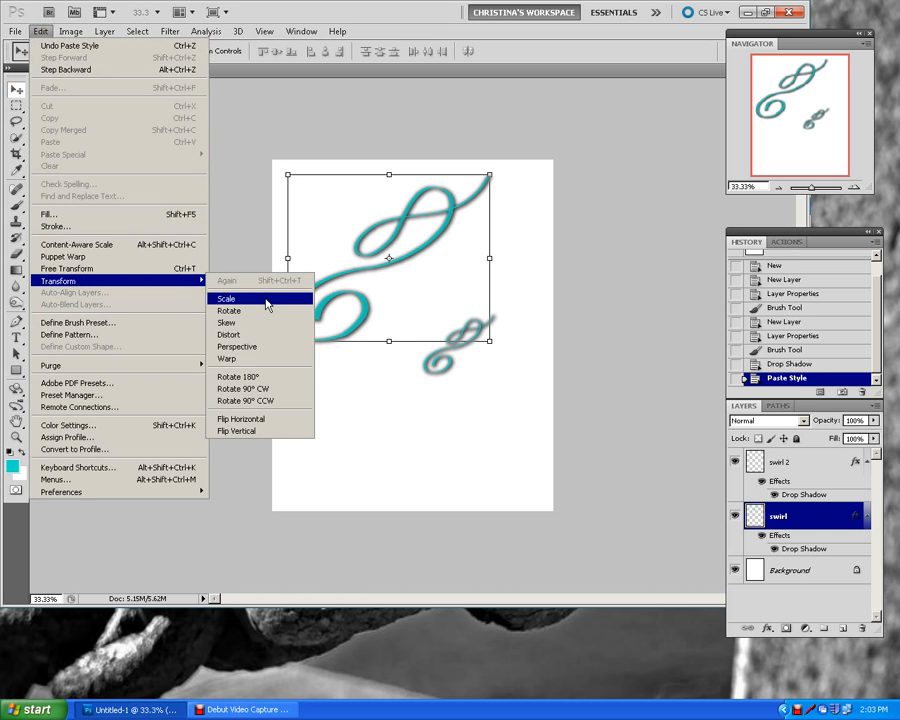
{"action": "left_click", "coordinate": [253, 362]}
{"action": "left_click", "coordinate": [253, 362]}
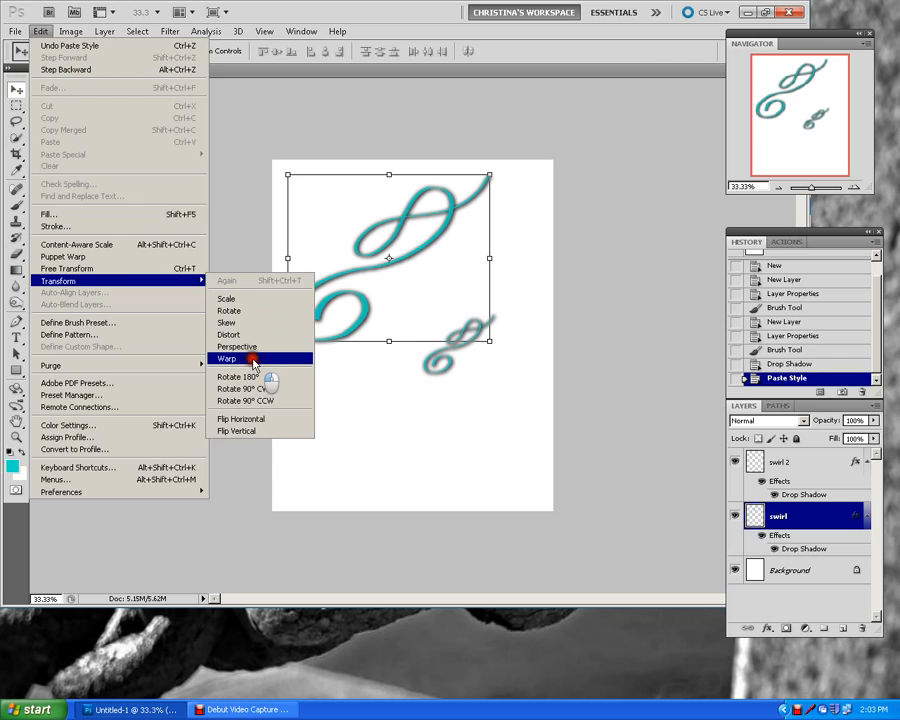
{"action": "left_click_drag", "start_coordinate": [402, 256], "coordinate": [325, 203]}
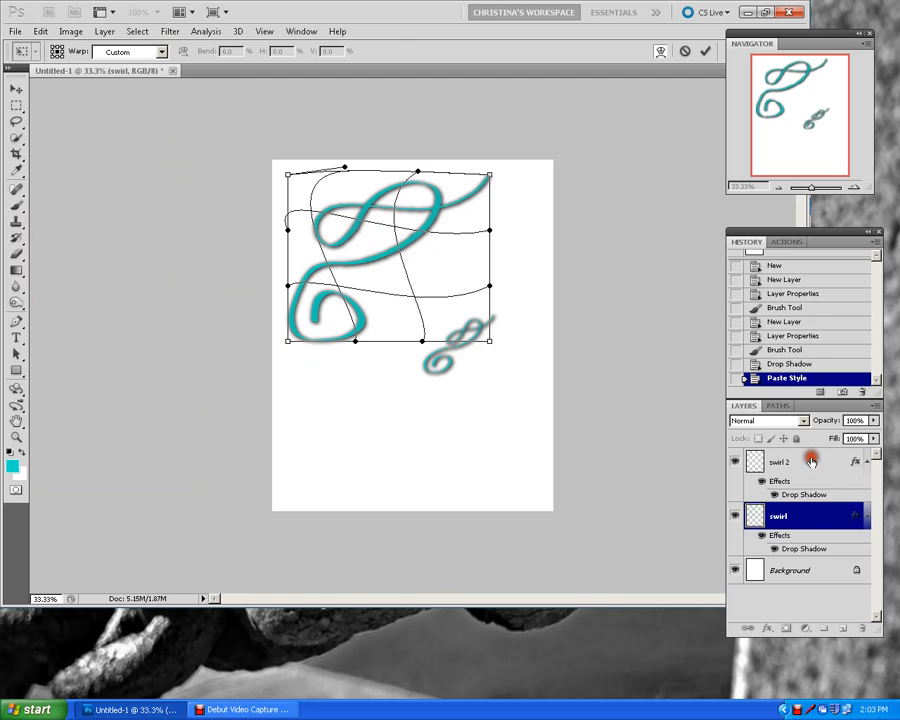
{"action": "left_click", "coordinate": [705, 51]}
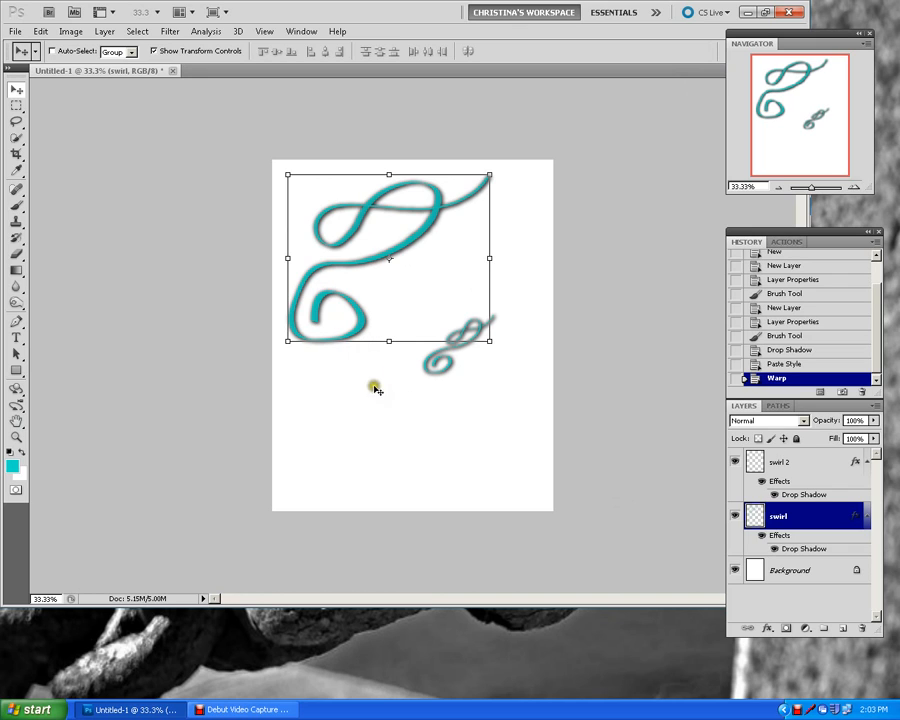
Rotate the warped large swirl on the swirl layer by 180°
{"action": "left_click", "coordinate": [40, 31]}
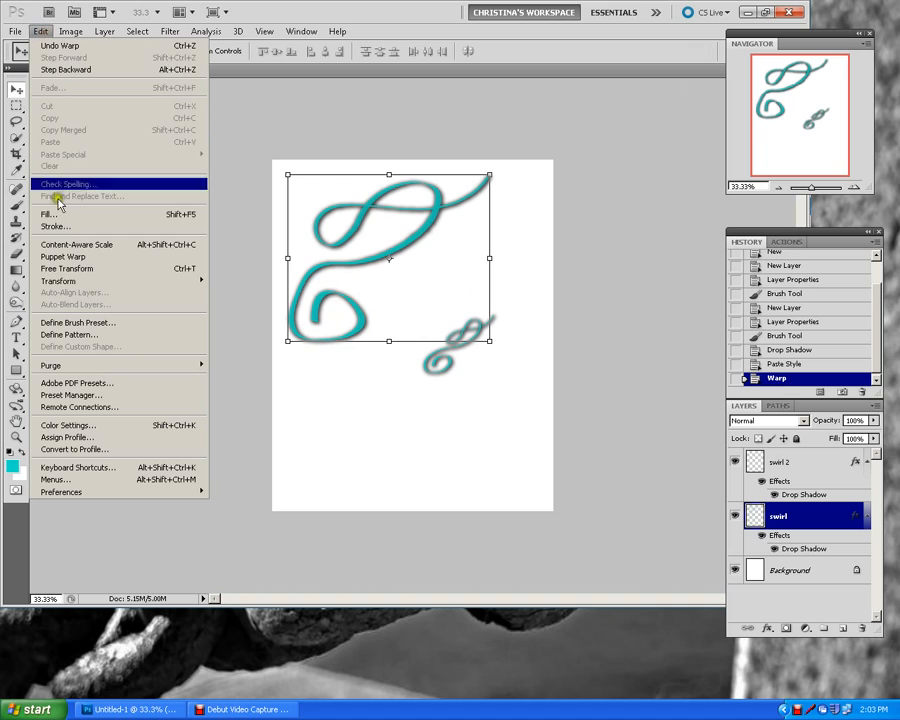
{"action": "mouse_move", "coordinate": [60, 281]}
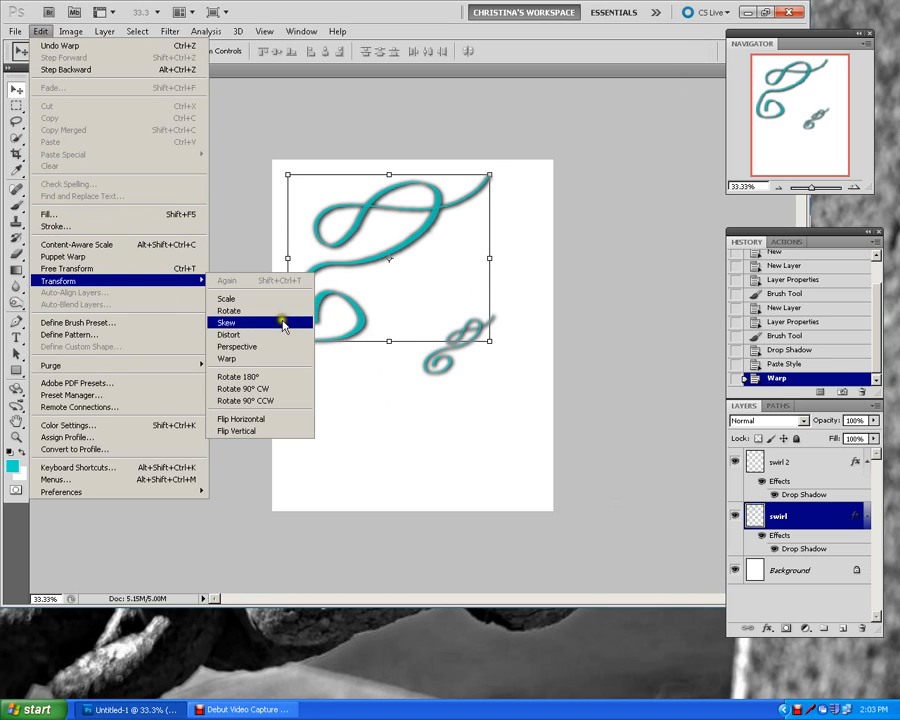
{"action": "left_click", "coordinate": [283, 377]}
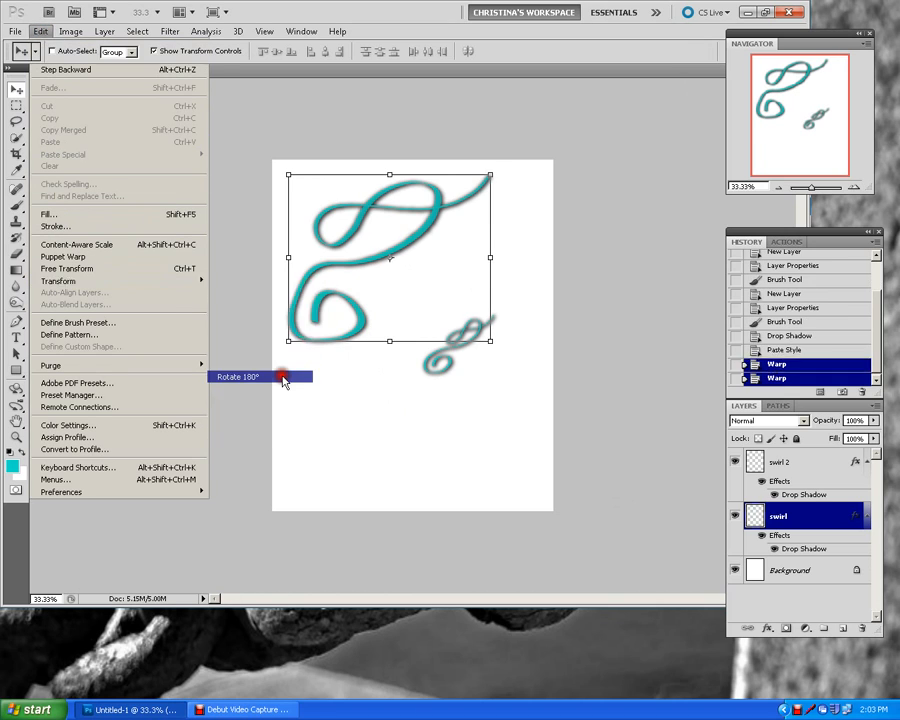
Flip the large swirl horizontally and vertically
{"action": "left_click", "coordinate": [40, 31]}
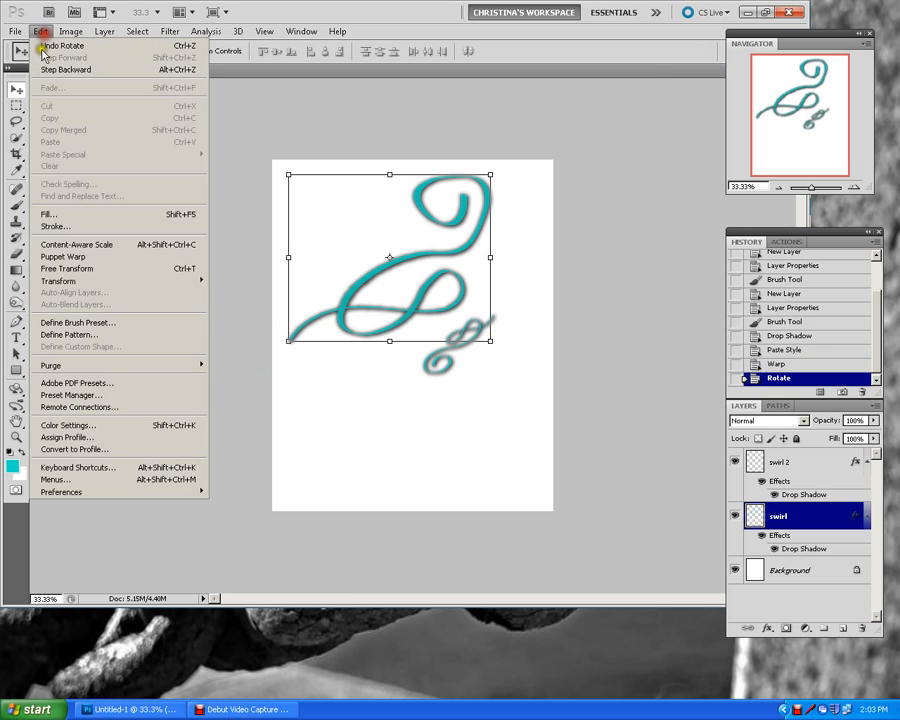
{"action": "mouse_move", "coordinate": [45, 281]}
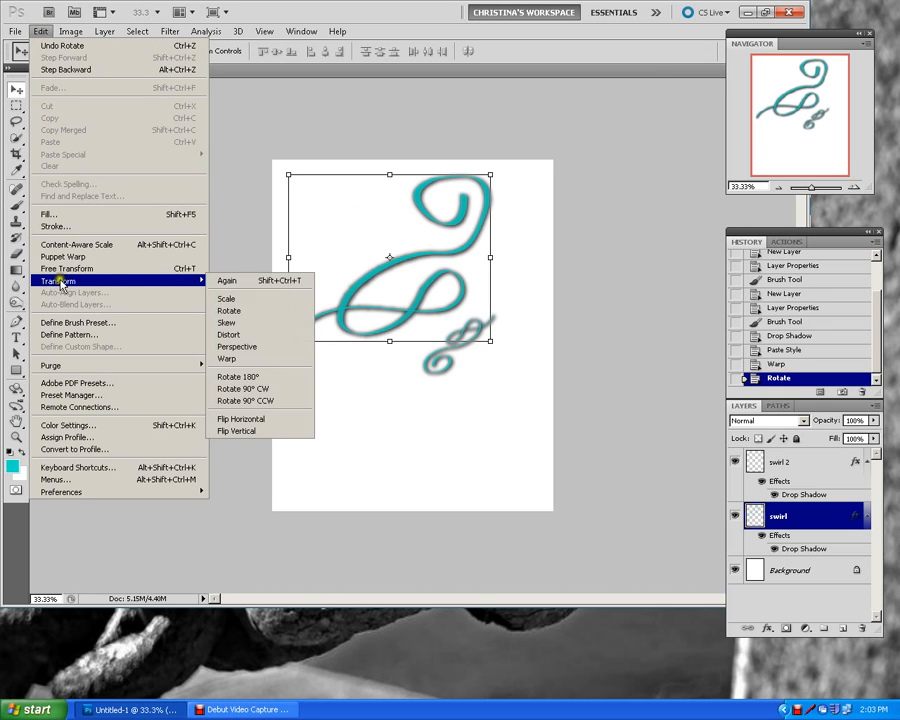
{"action": "left_click", "coordinate": [263, 418]}
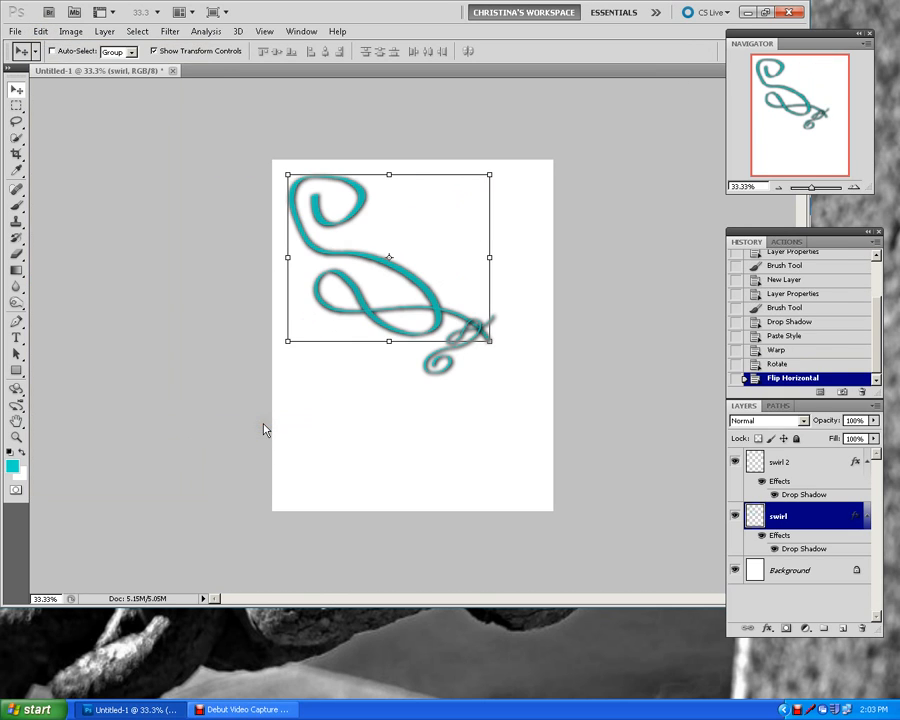
{"action": "left_click", "coordinate": [40, 31]}
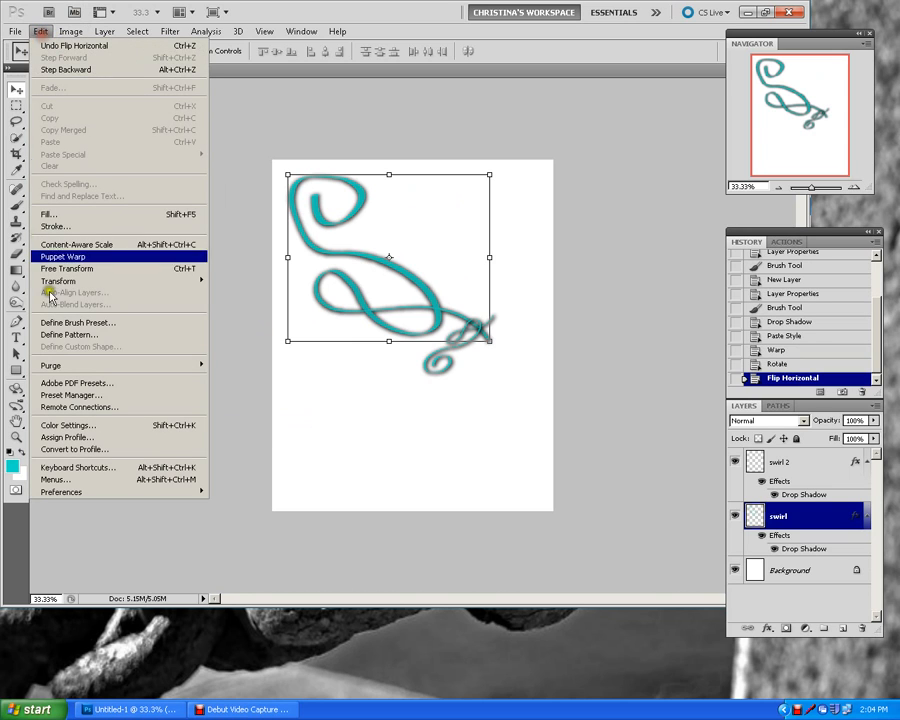
{"action": "mouse_move", "coordinate": [58, 281]}
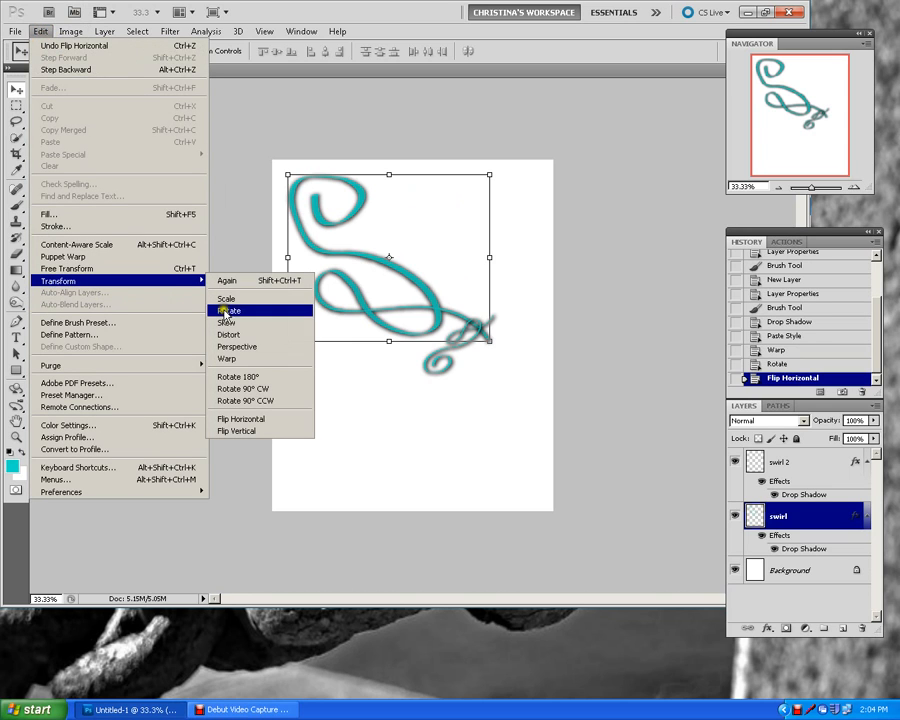
{"action": "left_click", "coordinate": [251, 431]}
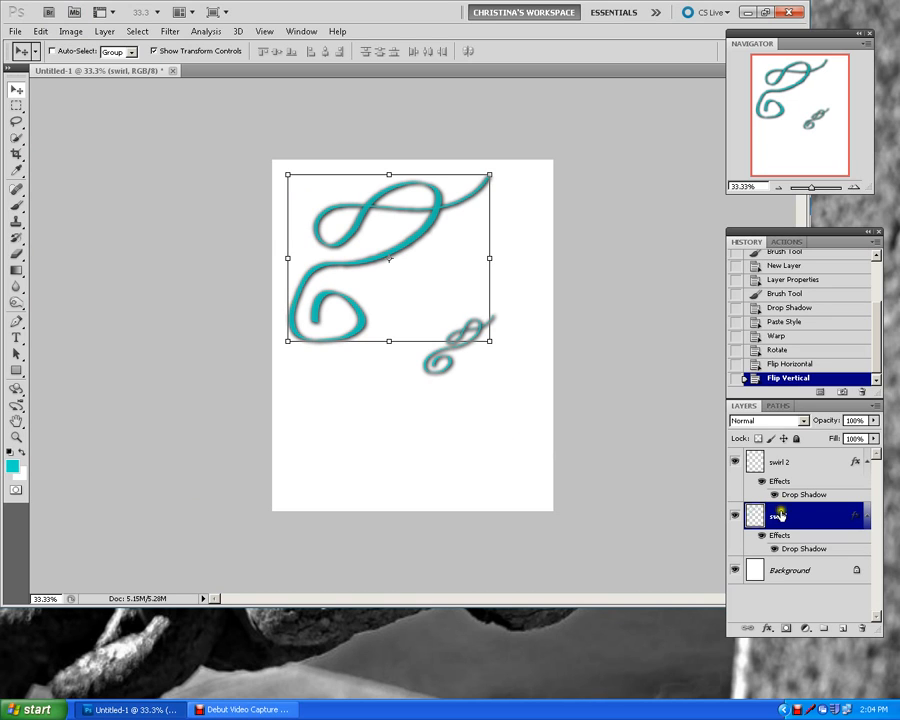
{"action": "left_click", "coordinate": [170, 31]}
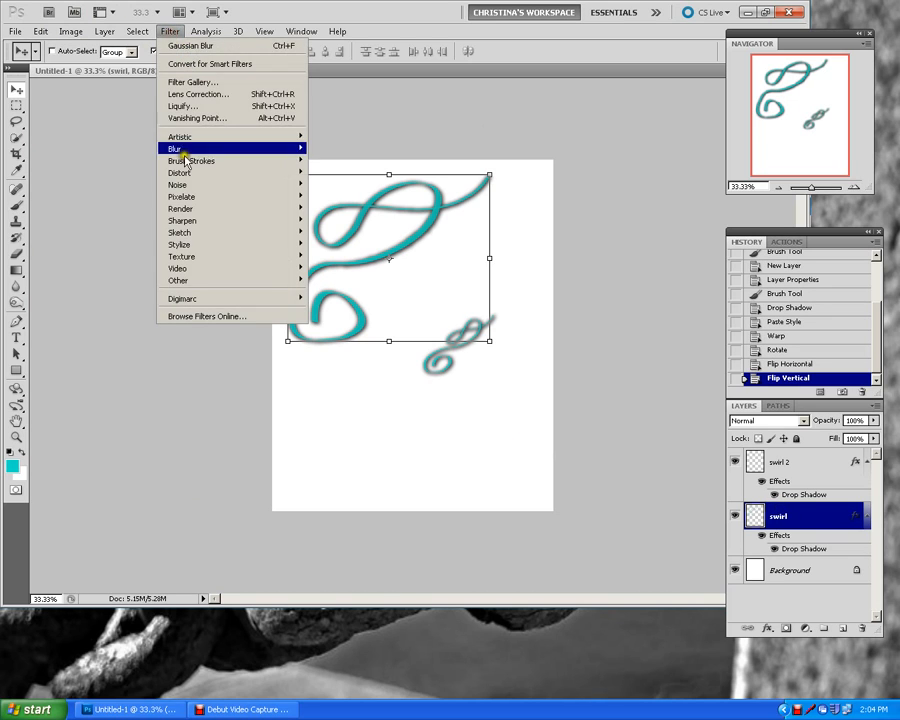
{"action": "mouse_move", "coordinate": [185, 155]}
{"action": "left_click", "coordinate": [350, 203]}
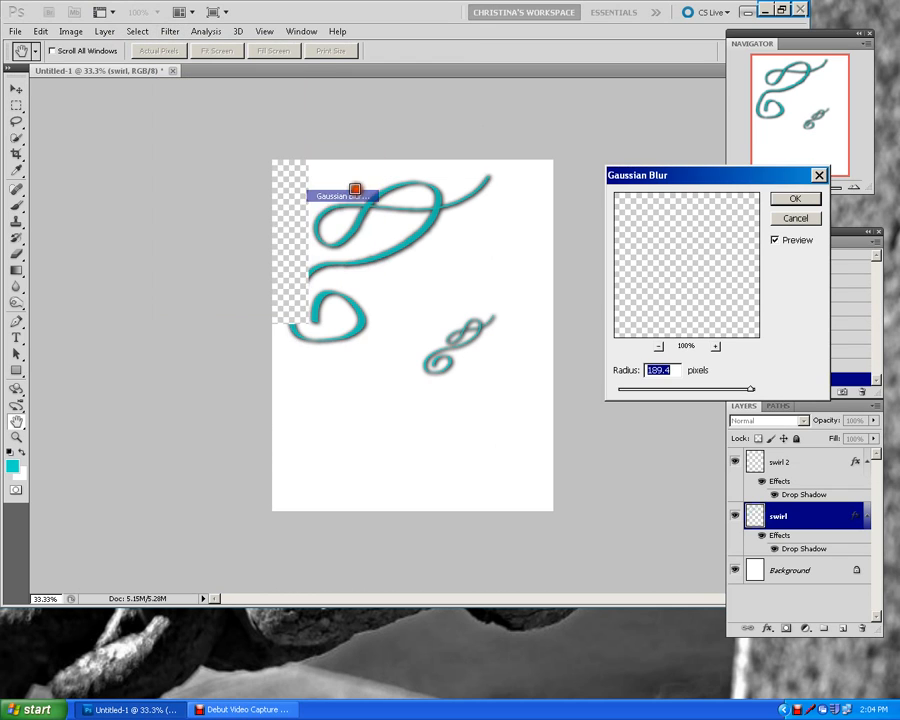
{"action": "left_click", "coordinate": [795, 218]}
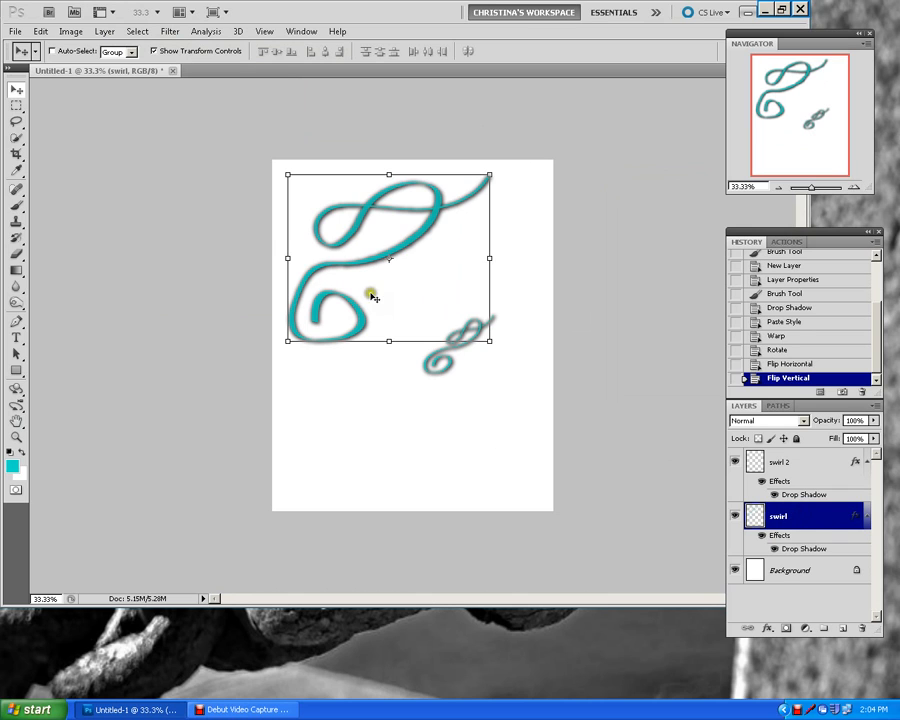
Apply a Gaussian Blur with a 3.1 px radius to the swirl layer
{"action": "left_click", "coordinate": [166, 31]}
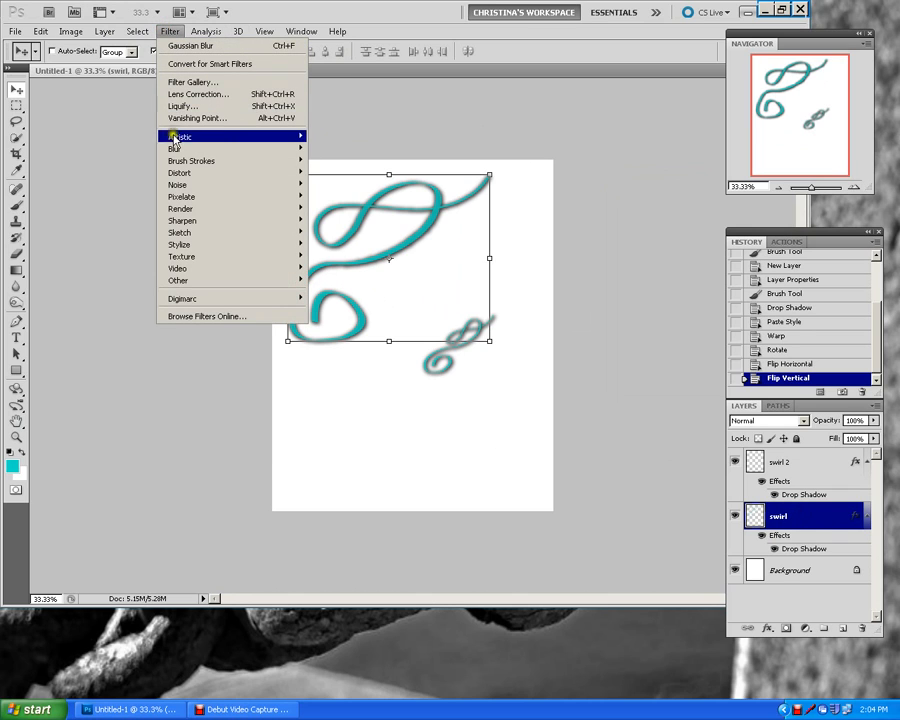
{"action": "mouse_move", "coordinate": [175, 149]}
{"action": "left_click", "coordinate": [352, 200]}
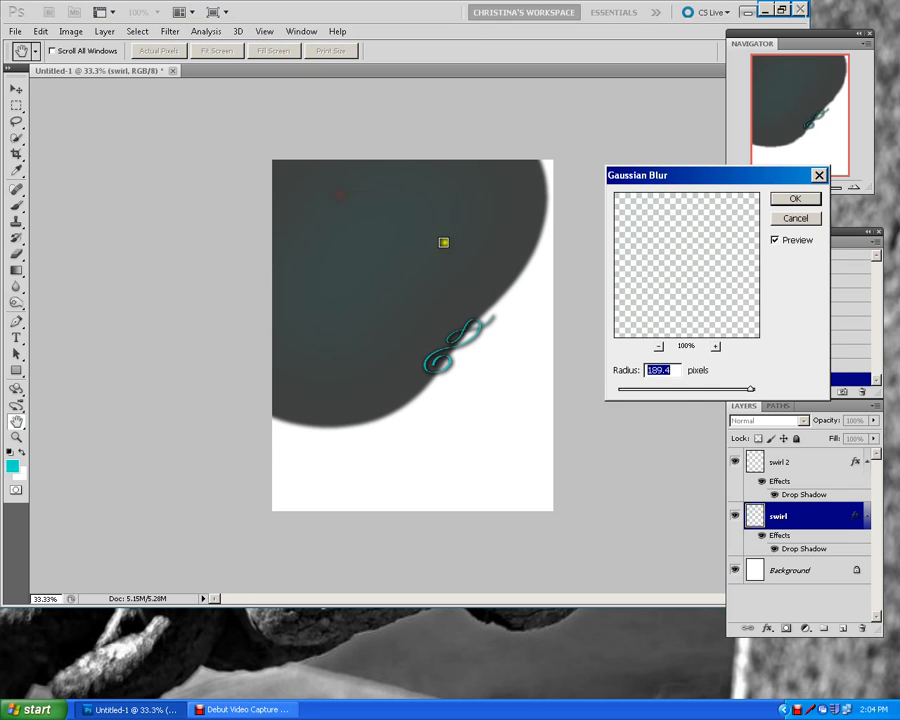
{"action": "left_click_drag", "start_coordinate": [750, 390], "coordinate": [646, 400]}
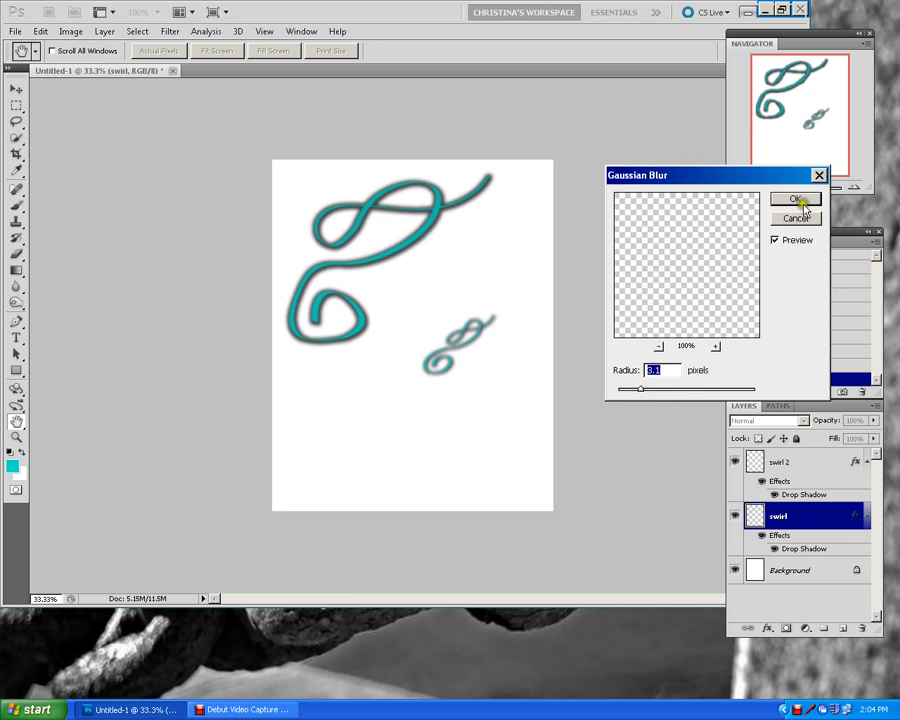
{"action": "left_click", "coordinate": [796, 199]}
Hide the swirl layer's effects and apply a second, stronger Gaussian Blur to that layer
{"action": "left_click", "coordinate": [760, 536]}
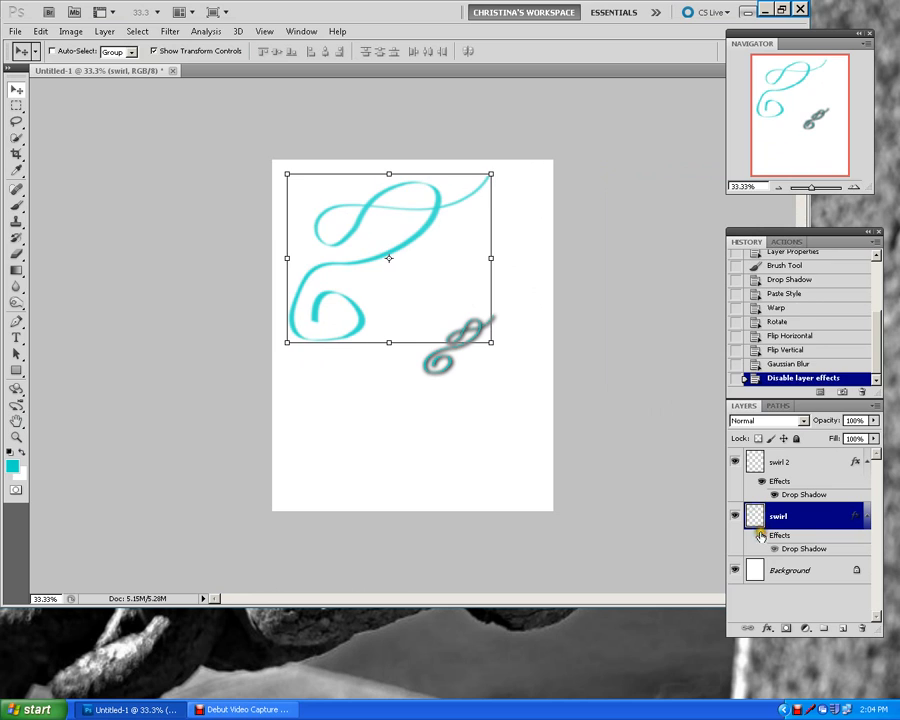
{"action": "left_click", "coordinate": [170, 31]}
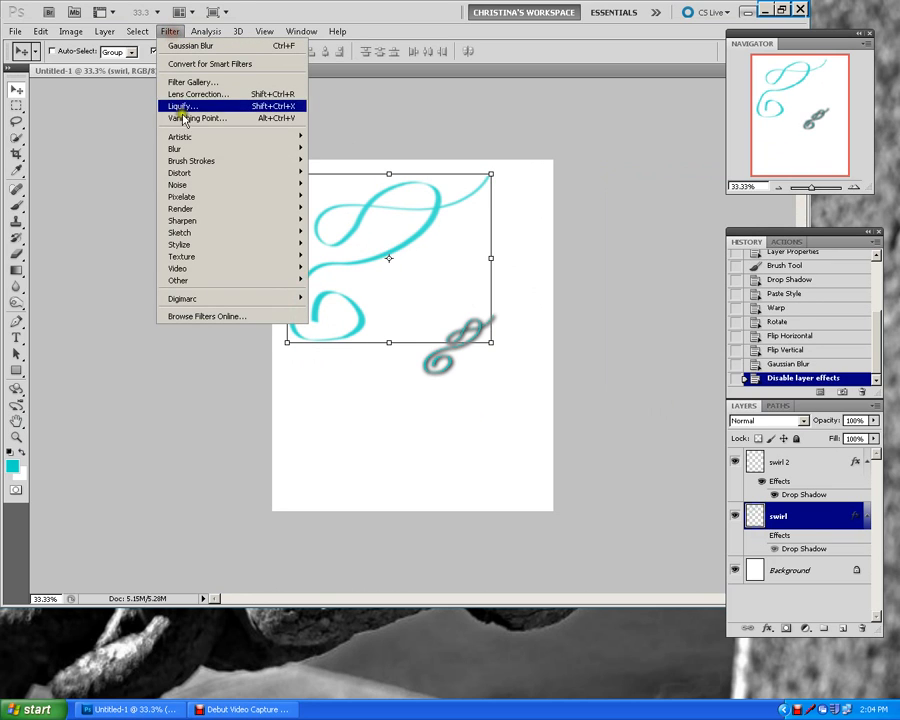
{"action": "mouse_move", "coordinate": [222, 148]}
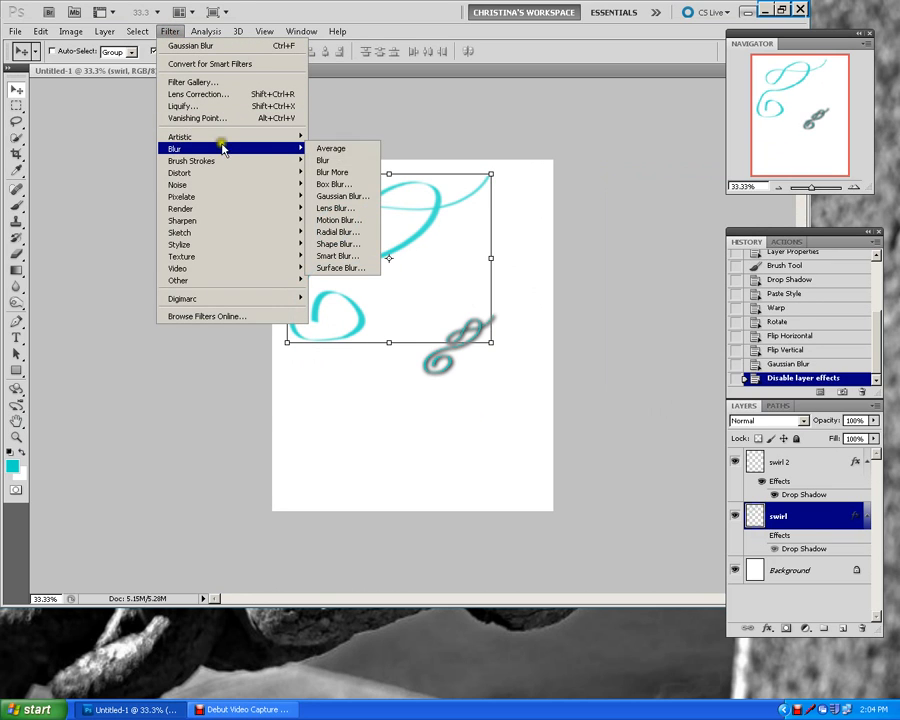
{"action": "left_click", "coordinate": [348, 195]}
{"action": "mouse_move", "coordinate": [670, 393]}
{"action": "left_mouse_down"}
{"action": "mouse_move", "coordinate": [640, 393]}
{"action": "mouse_move", "coordinate": [692, 393]}
{"action": "mouse_move", "coordinate": [693, 408]}
{"action": "mouse_move", "coordinate": [678, 391]}
{"action": "left_mouse_up"}
{"action": "left_click", "coordinate": [796, 198]}
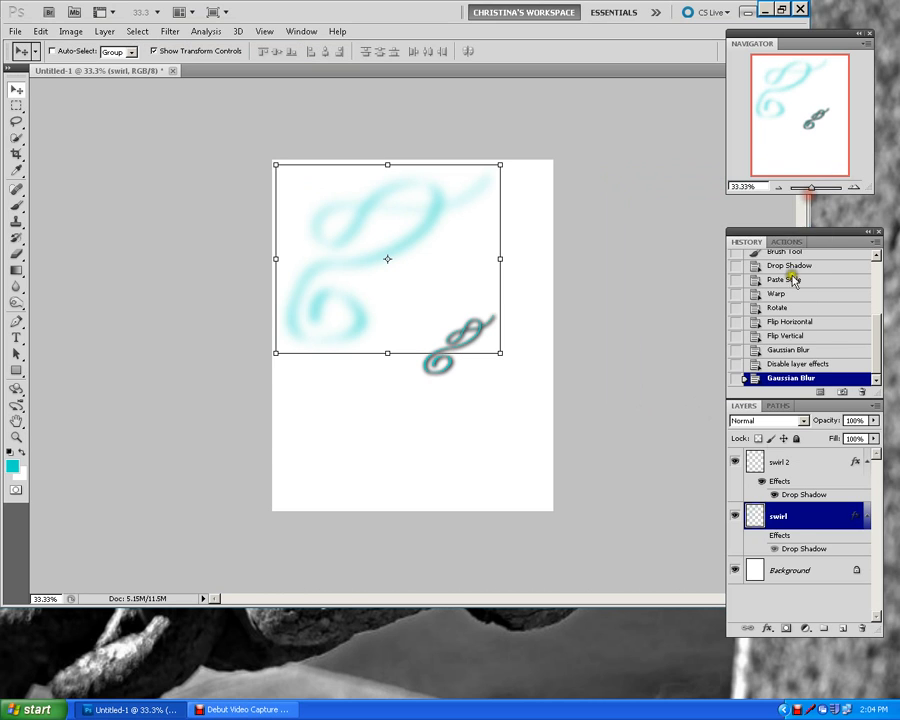
Free-transform the swirl 2 layer to about 255% width and 295% height, placing it over the blurred swirl slightly up and left
{"action": "left_click", "coordinate": [806, 465]}
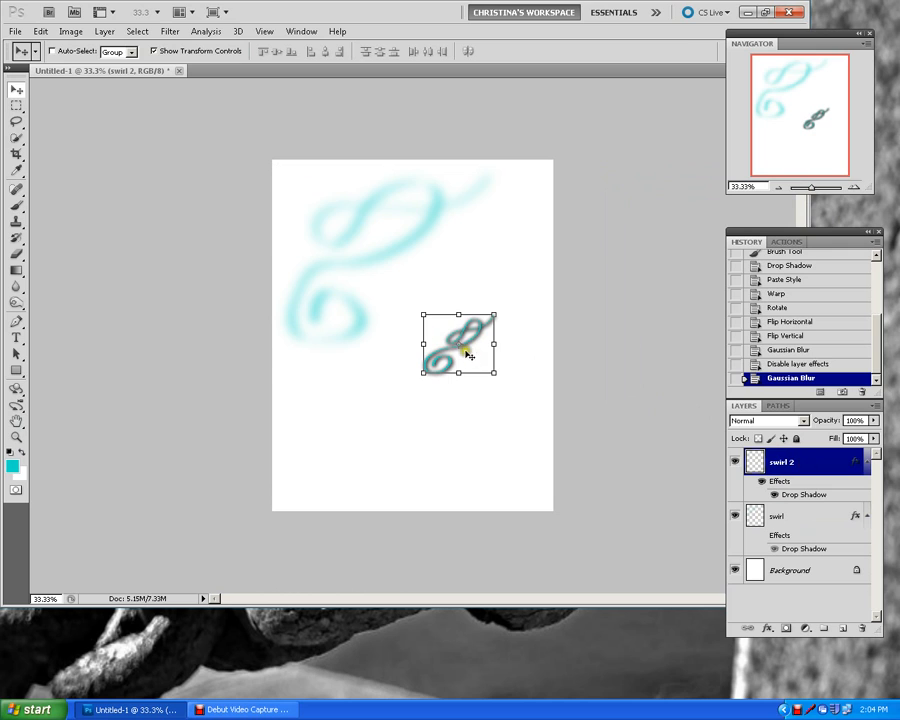
{"action": "key", "text": "ctrl+t"}
{"action": "left_click_drag", "start_coordinate": [458, 343], "coordinate": [346, 231]}
{"action": "left_click_drag", "start_coordinate": [389, 199], "coordinate": [461, 175]}
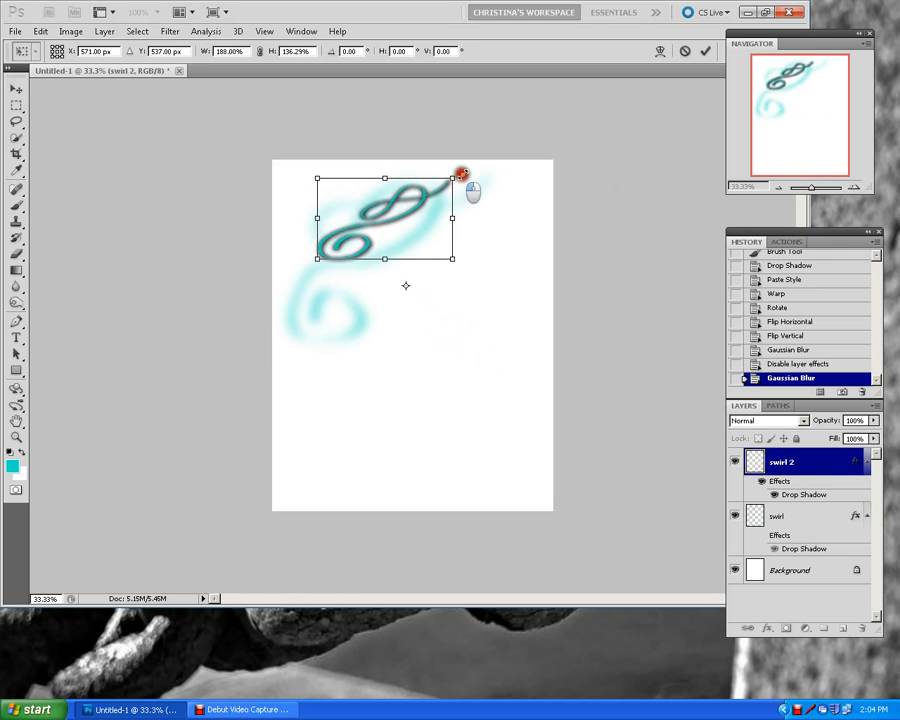
{"action": "left_click_drag", "start_coordinate": [317, 257], "coordinate": [287, 344]}
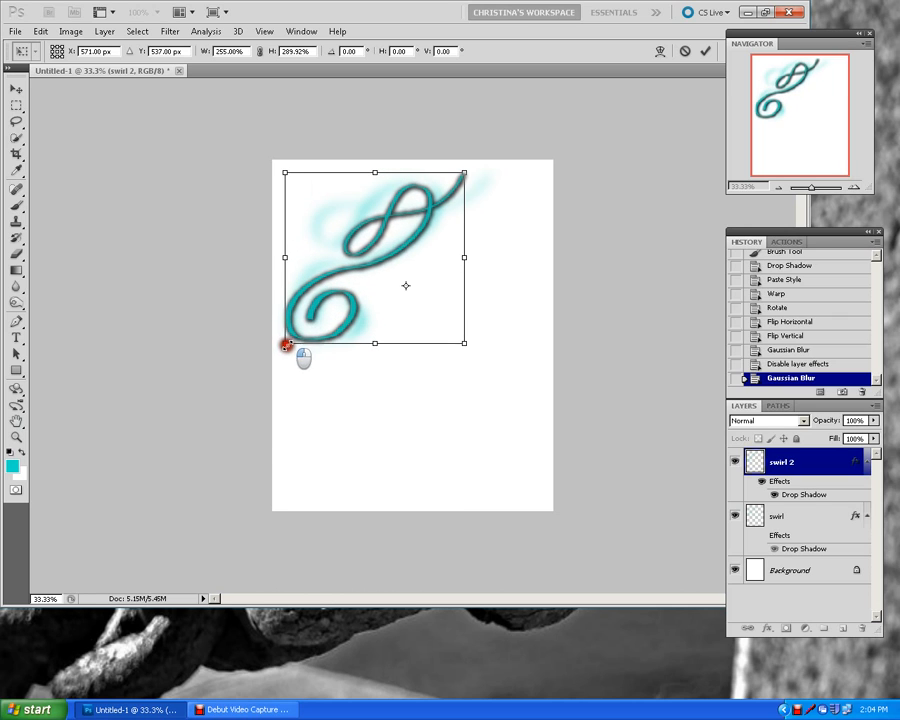
{"action": "left_click_drag", "start_coordinate": [406, 283], "coordinate": [392, 259]}
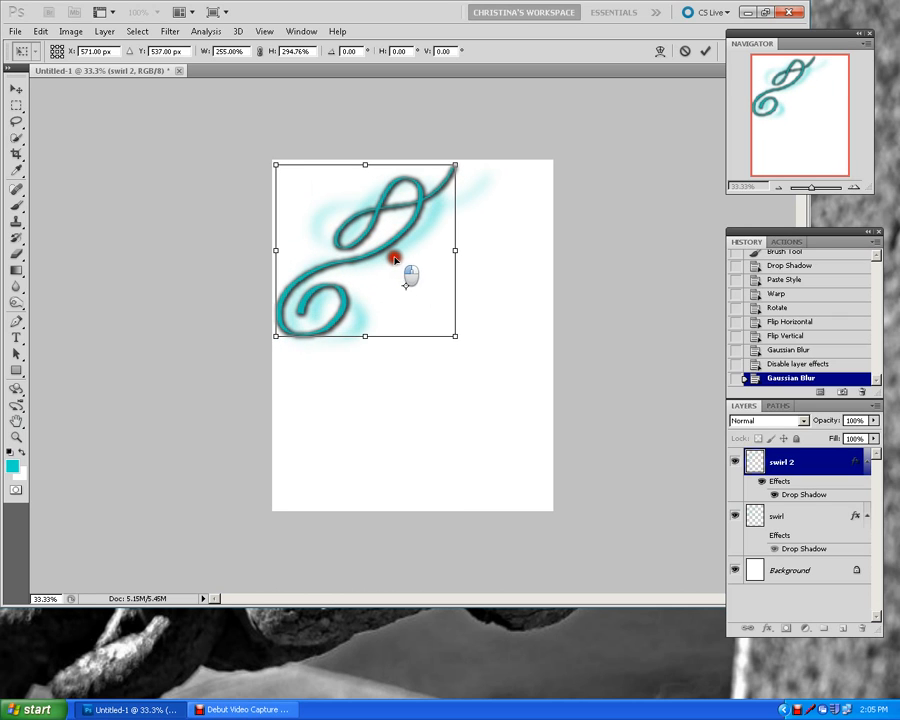
{"action": "key", "text": "Return"}
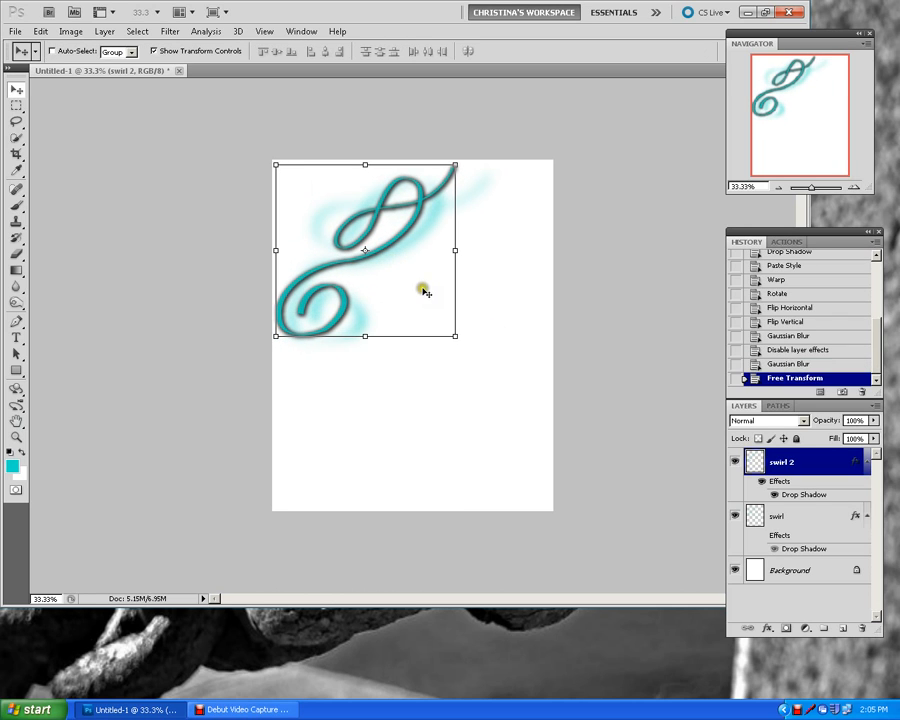
{"action": "left_click", "coordinate": [424, 290]}
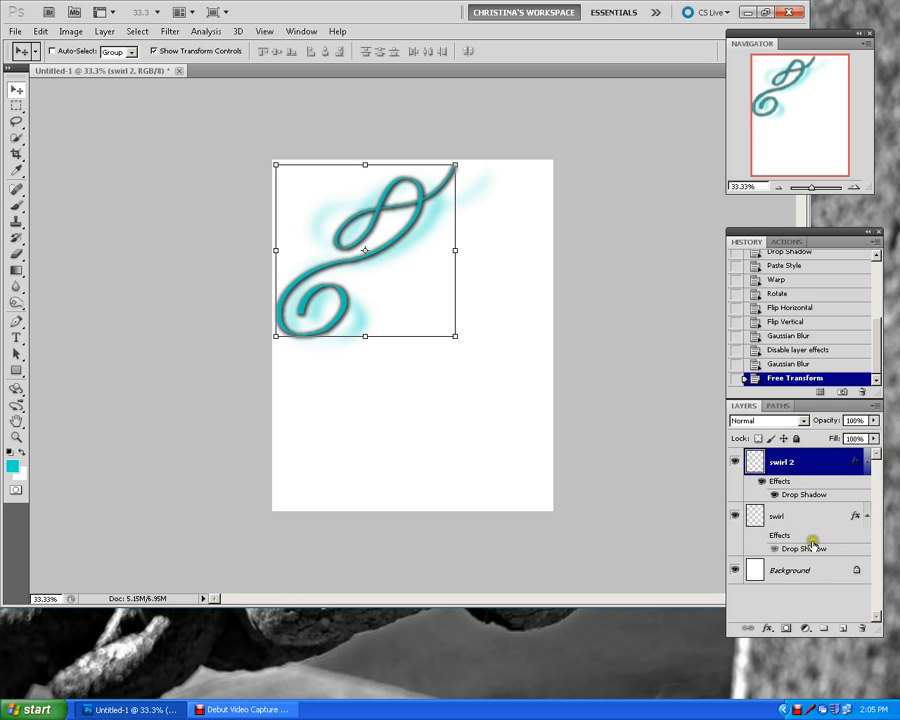
{"action": "left_click", "coordinate": [258, 705]}
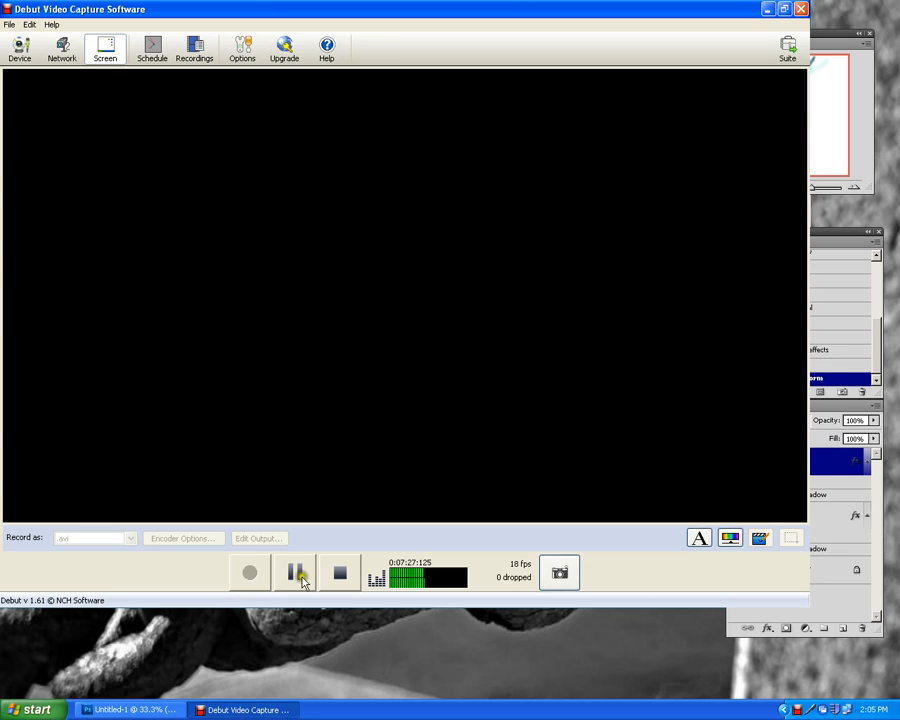